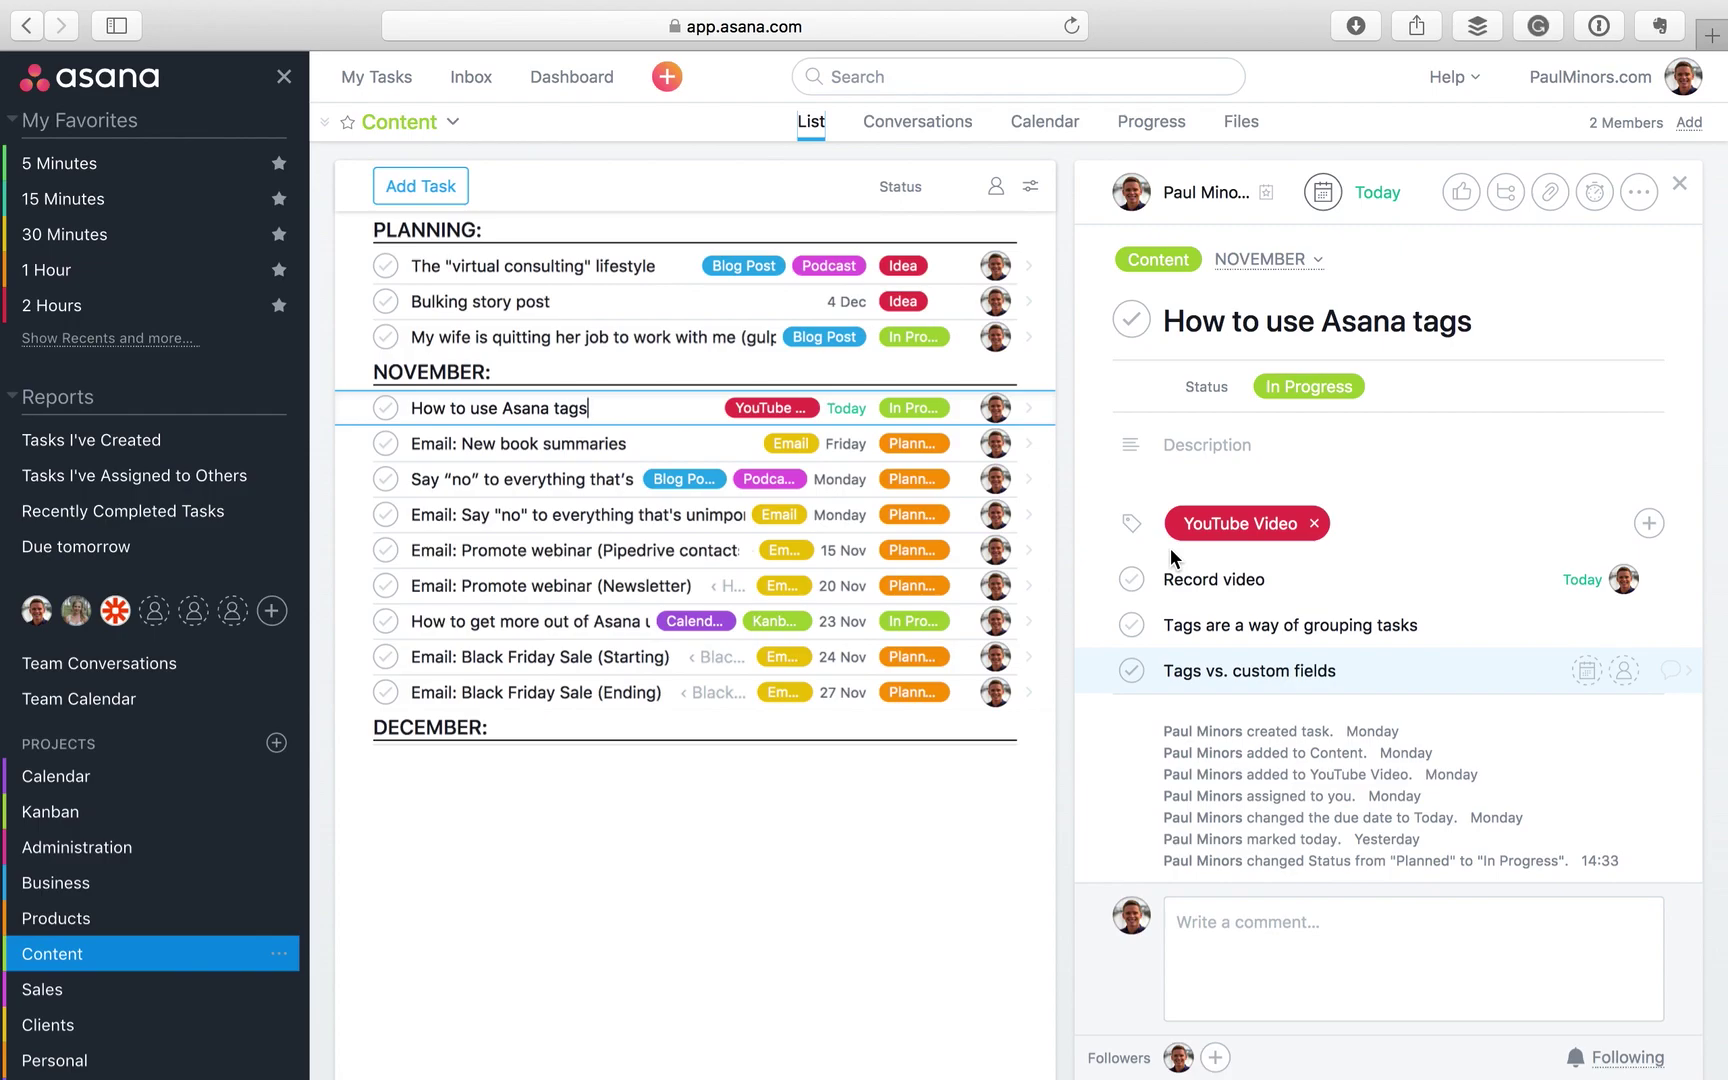
# Open the 'Say no' blog post and its Email companion task, view all Email-tagged tasks, then return to Content
pyautogui.click(558, 480)
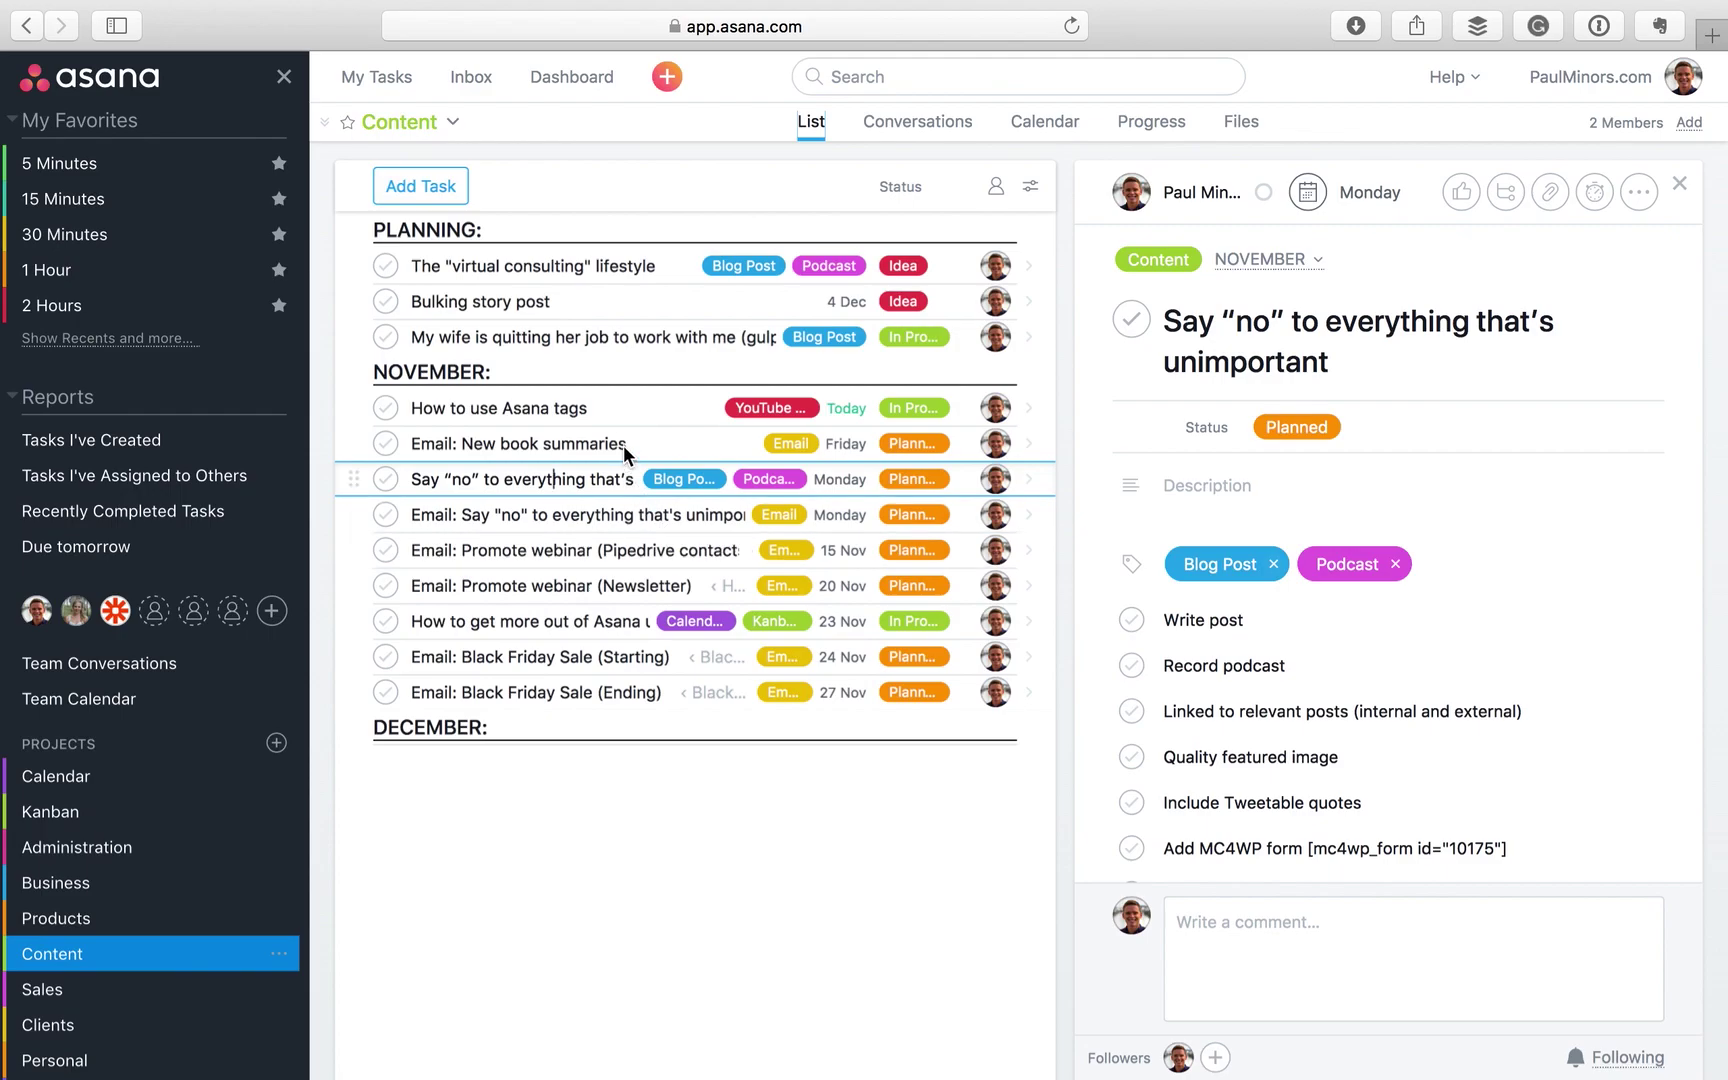
pyautogui.click(636, 515)
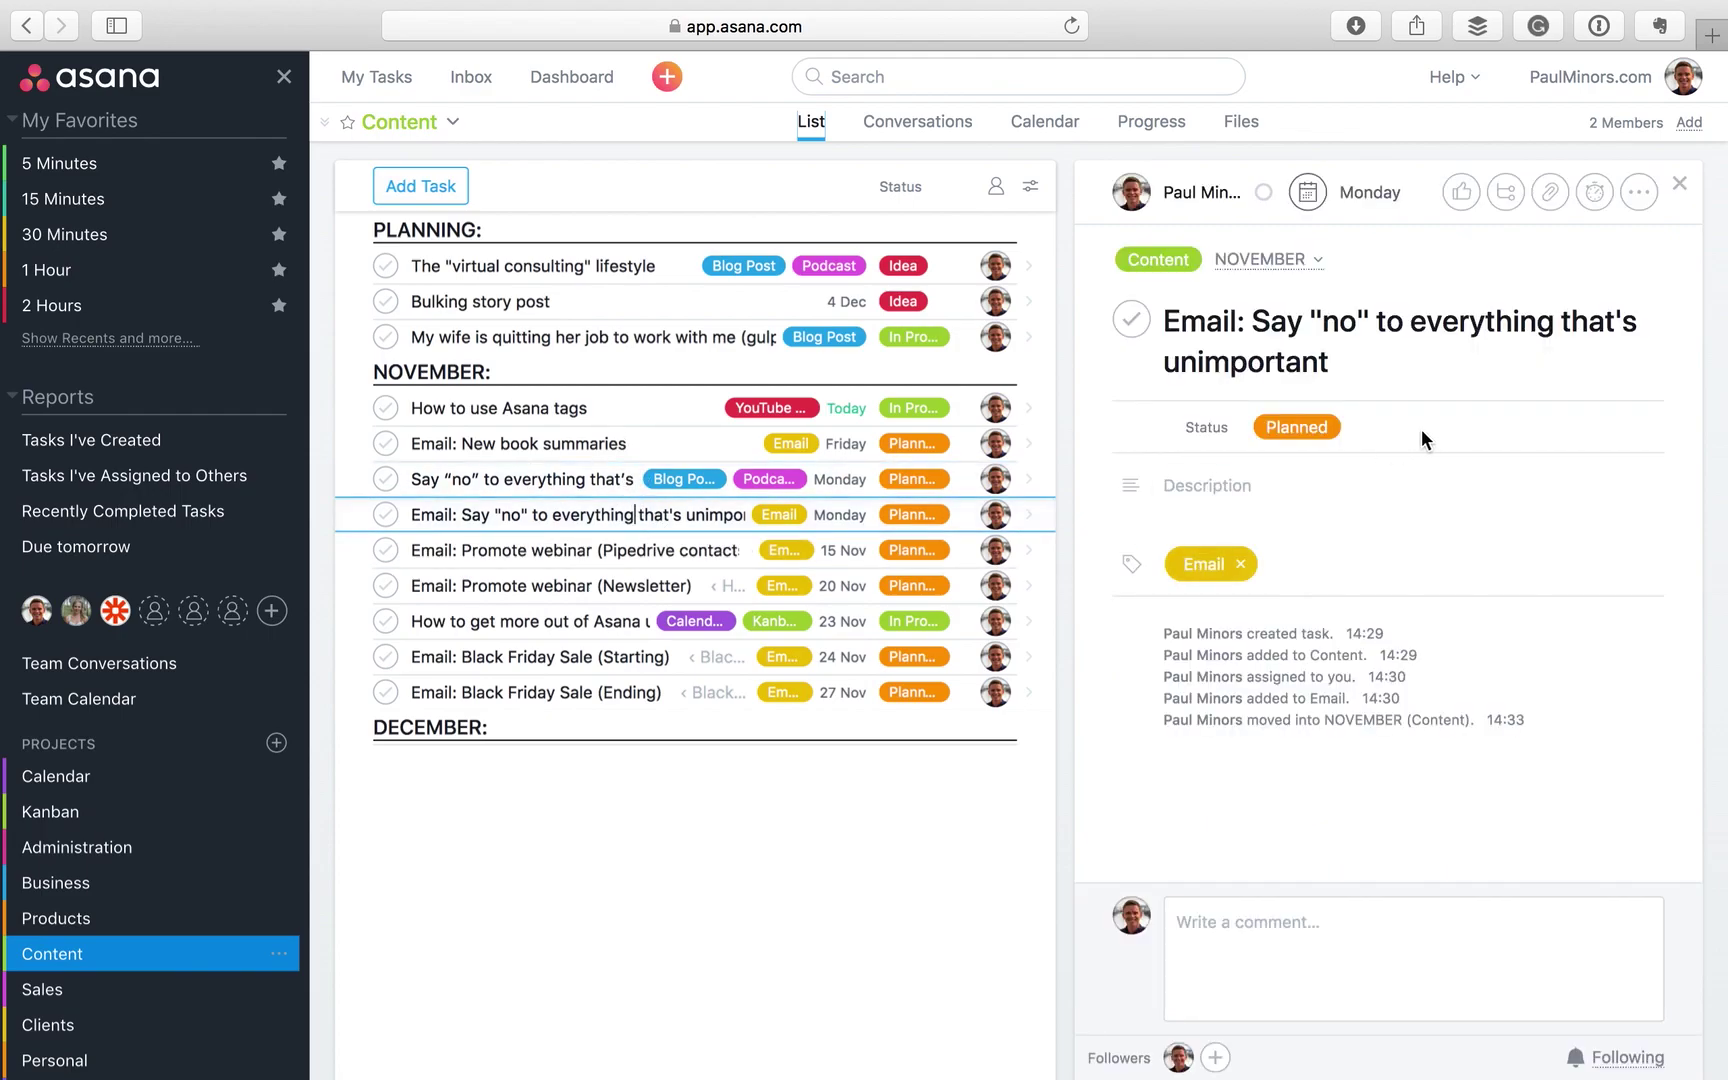
pyautogui.click(1216, 565)
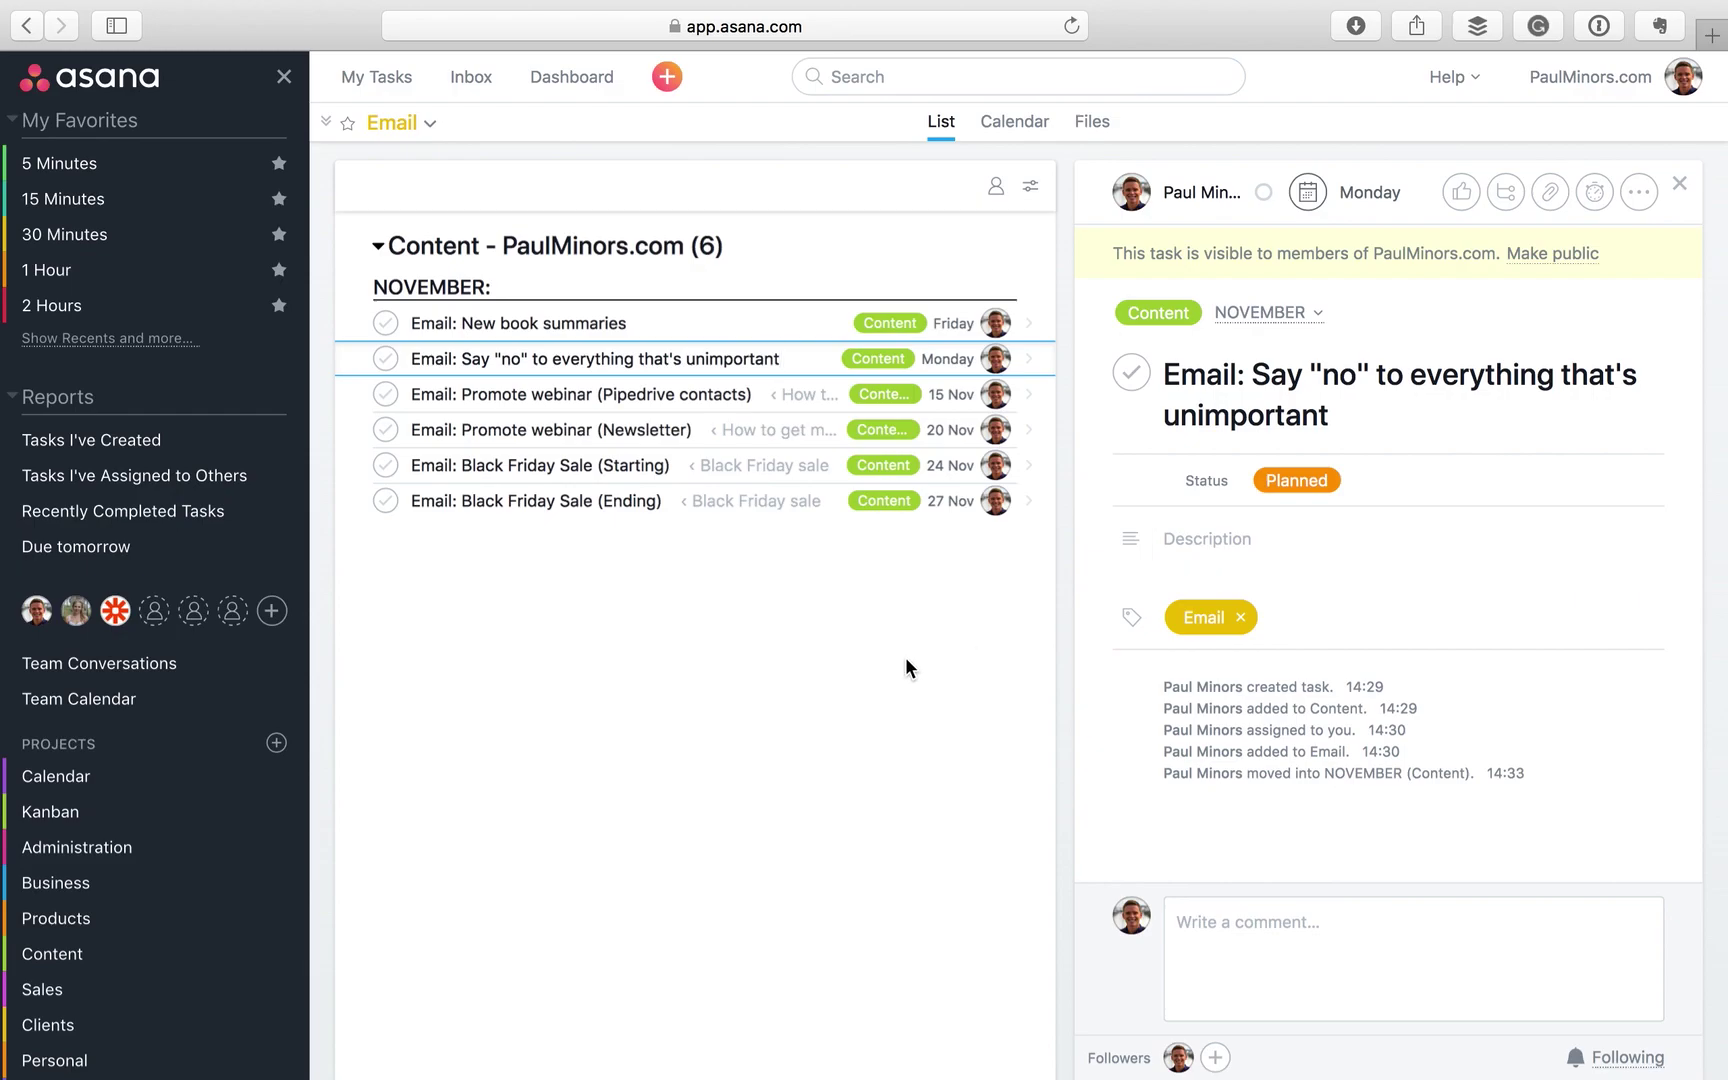
pyautogui.click(138, 953)
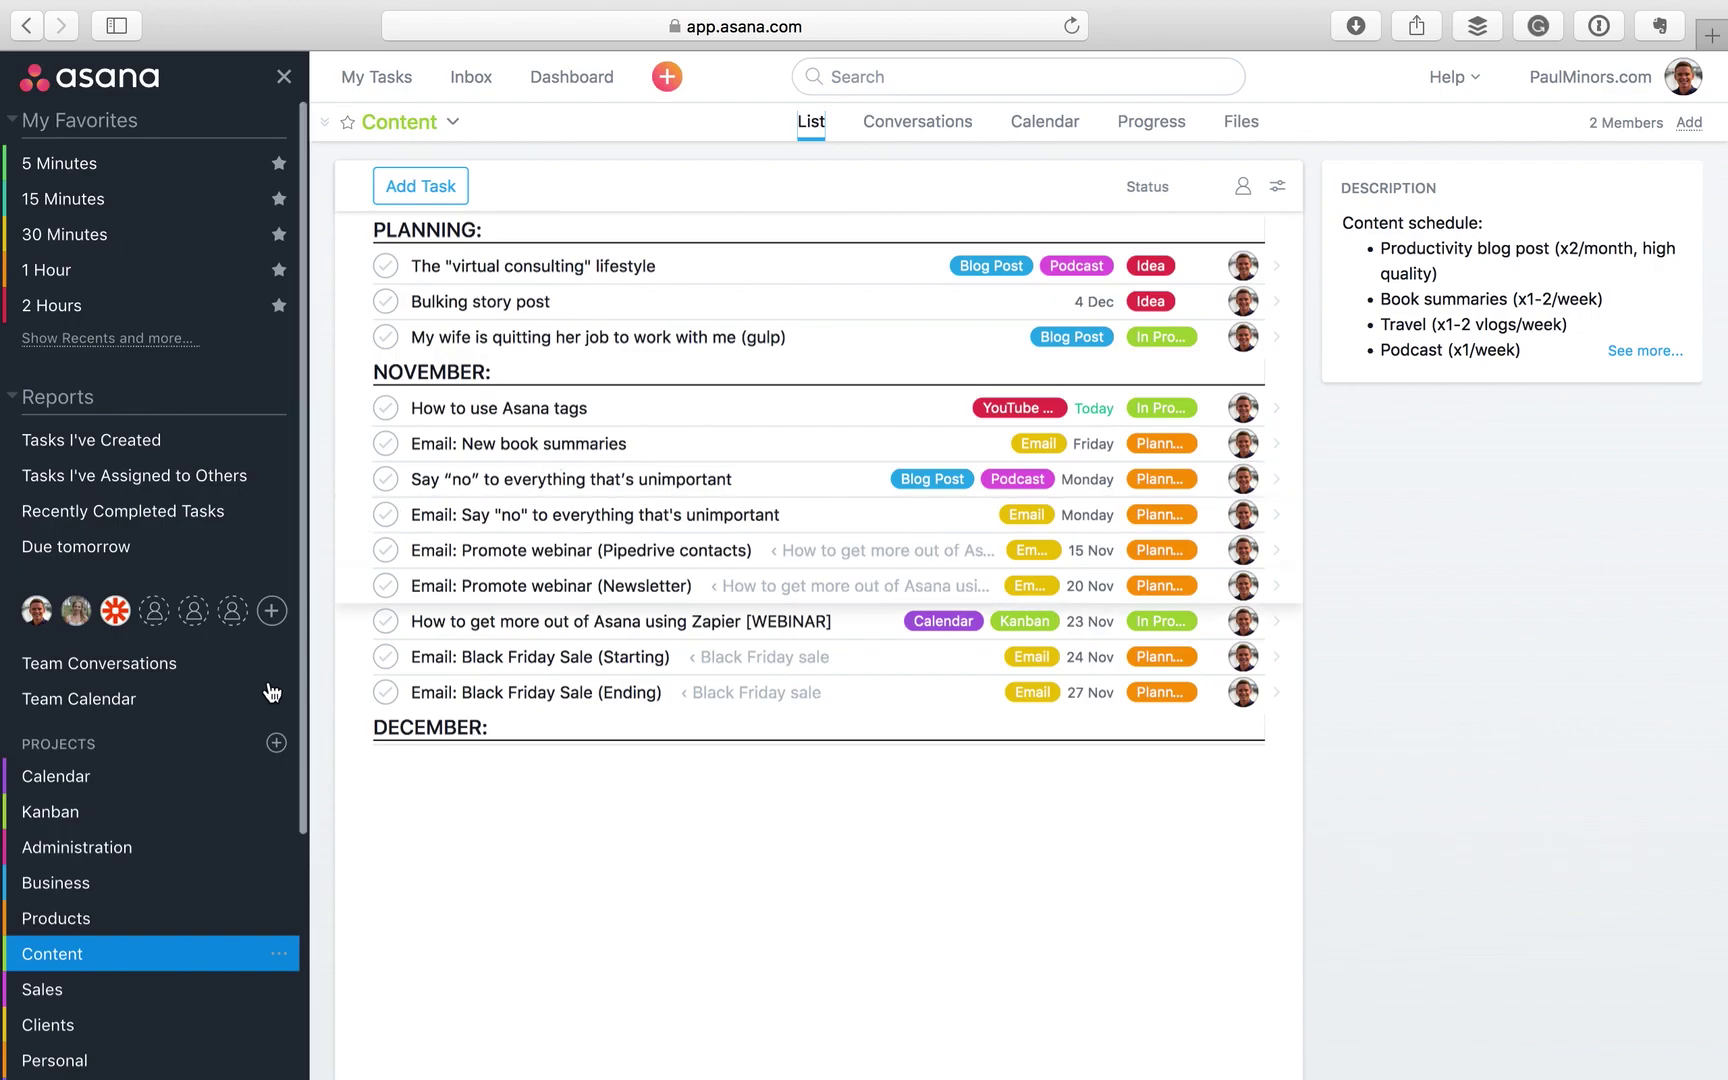
# Open Business's Urgent monthly time log and Products' HTBAVC feedback task, then list every Urgent-tagged task
pyautogui.click(93, 896)
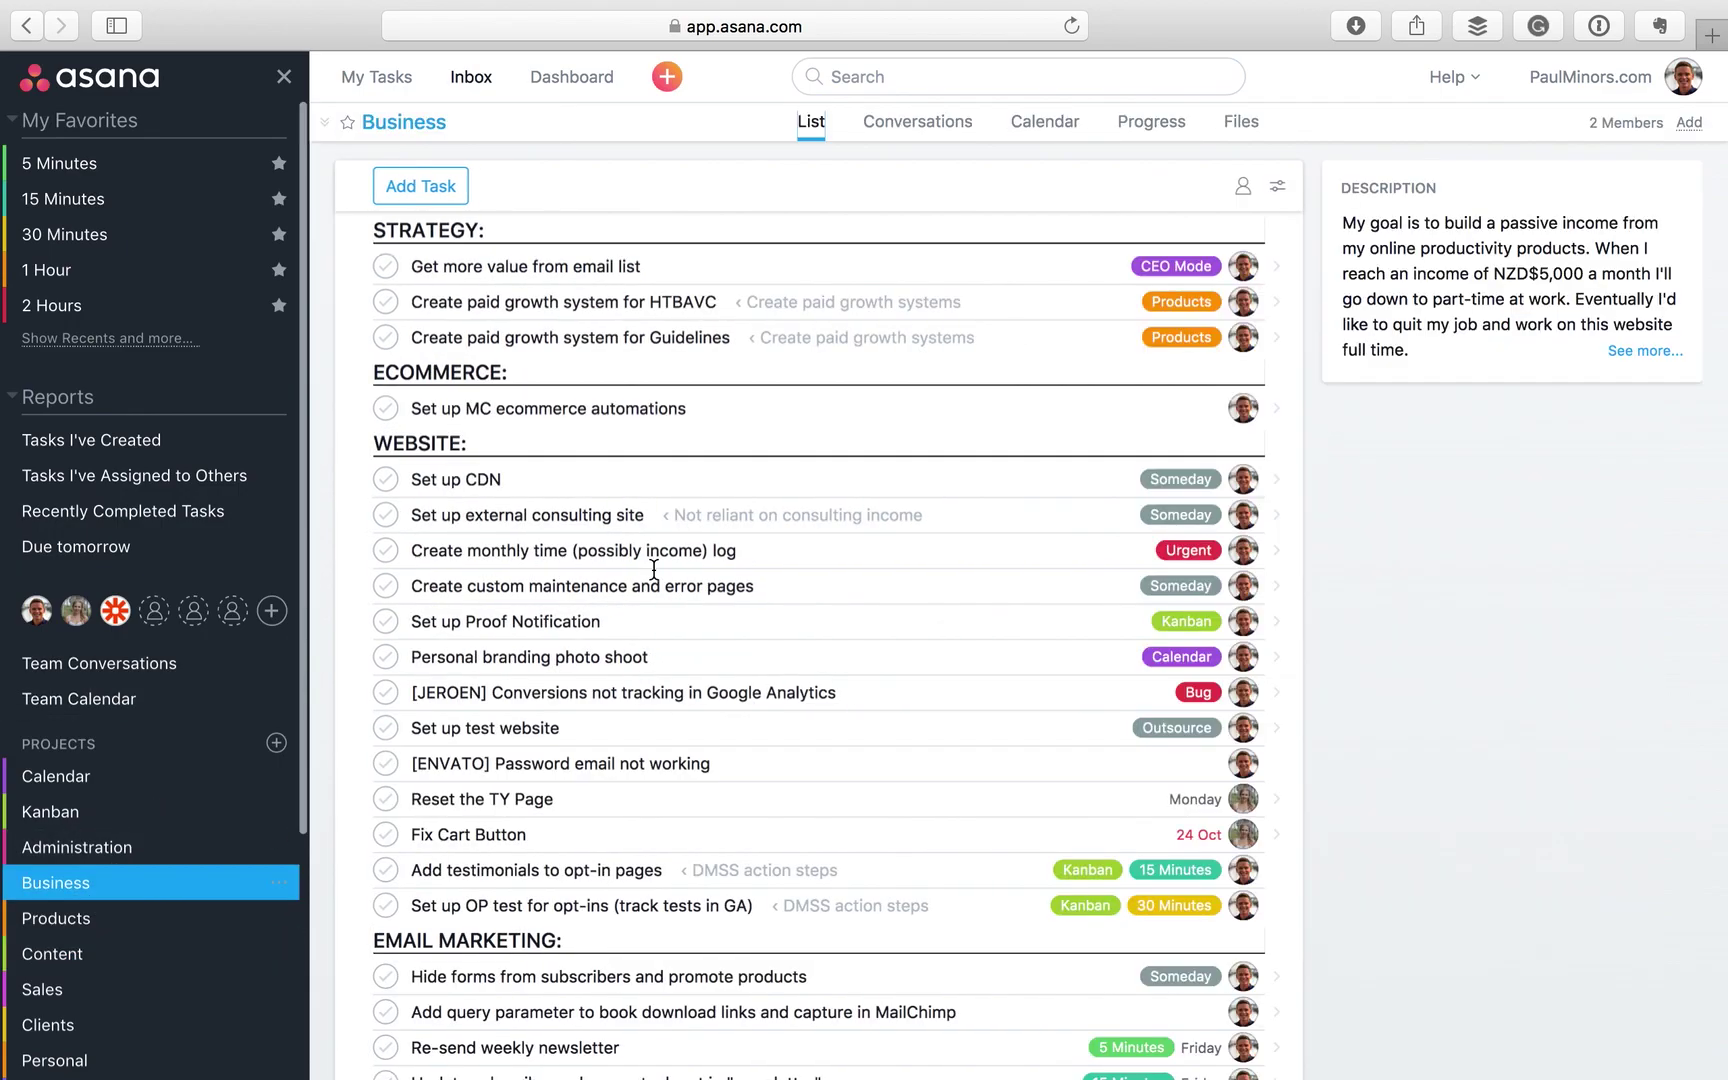
pyautogui.click(617, 550)
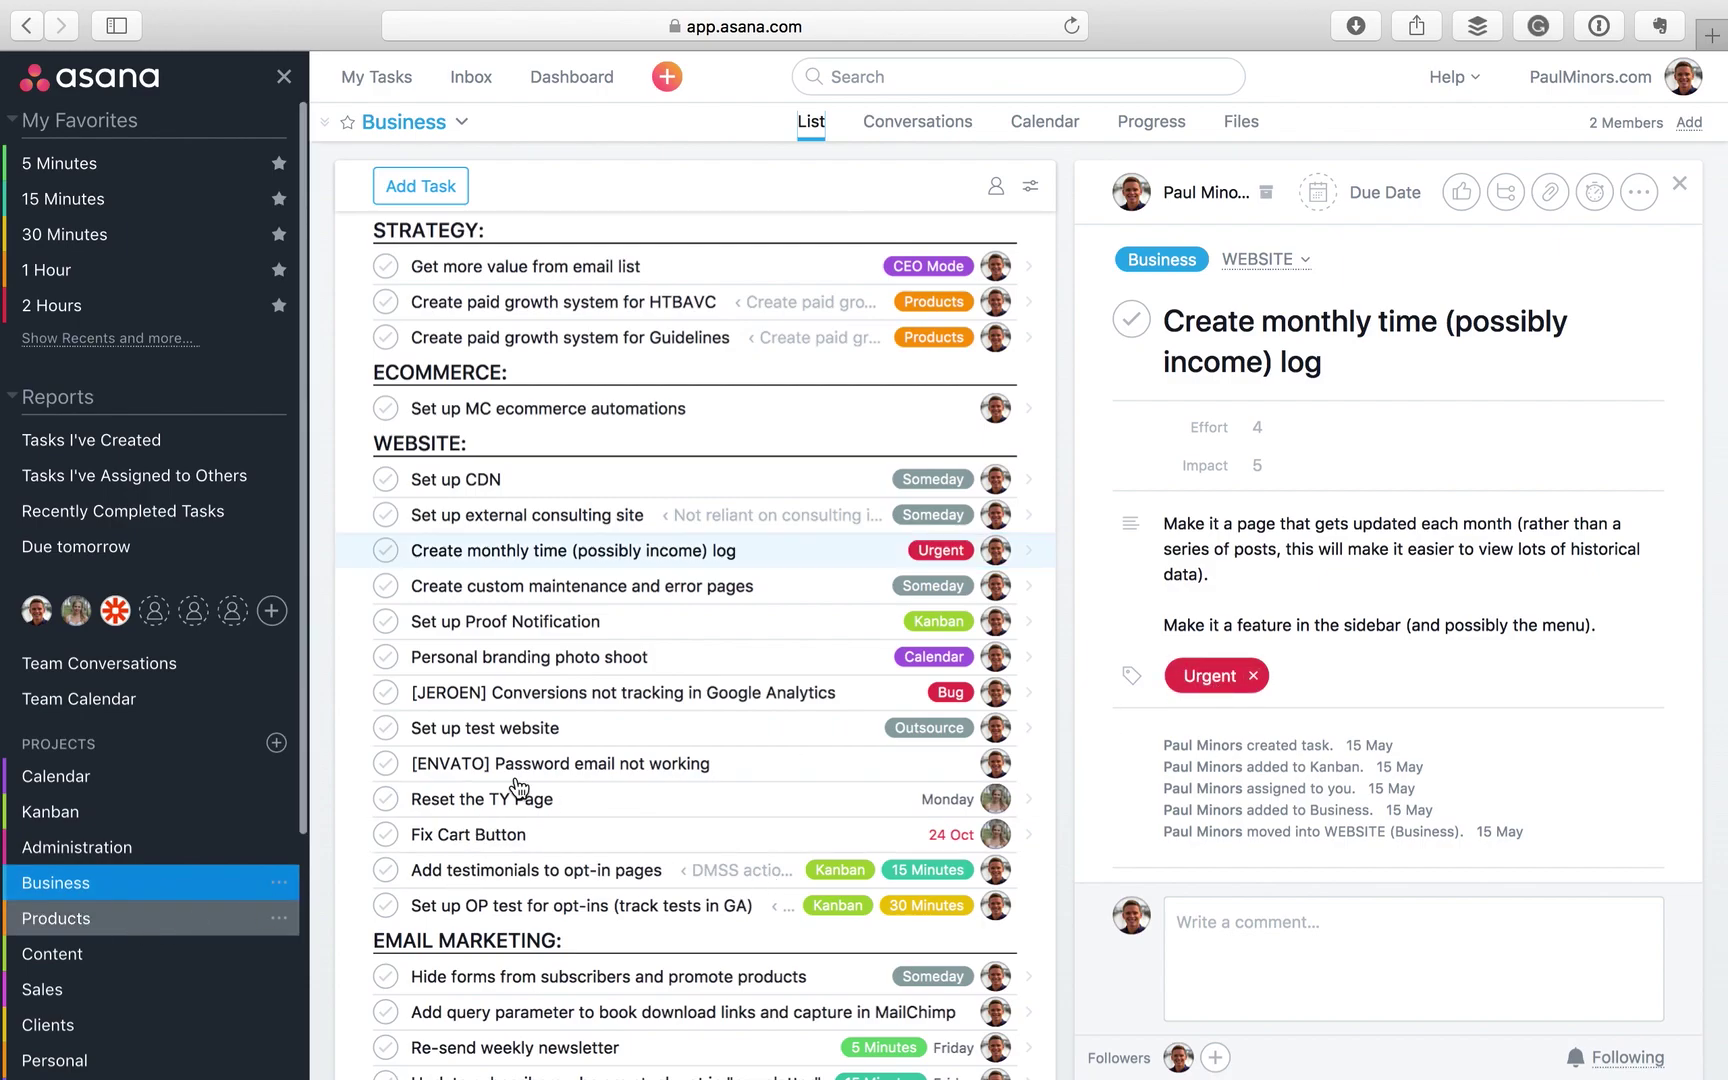
pyautogui.click(213, 920)
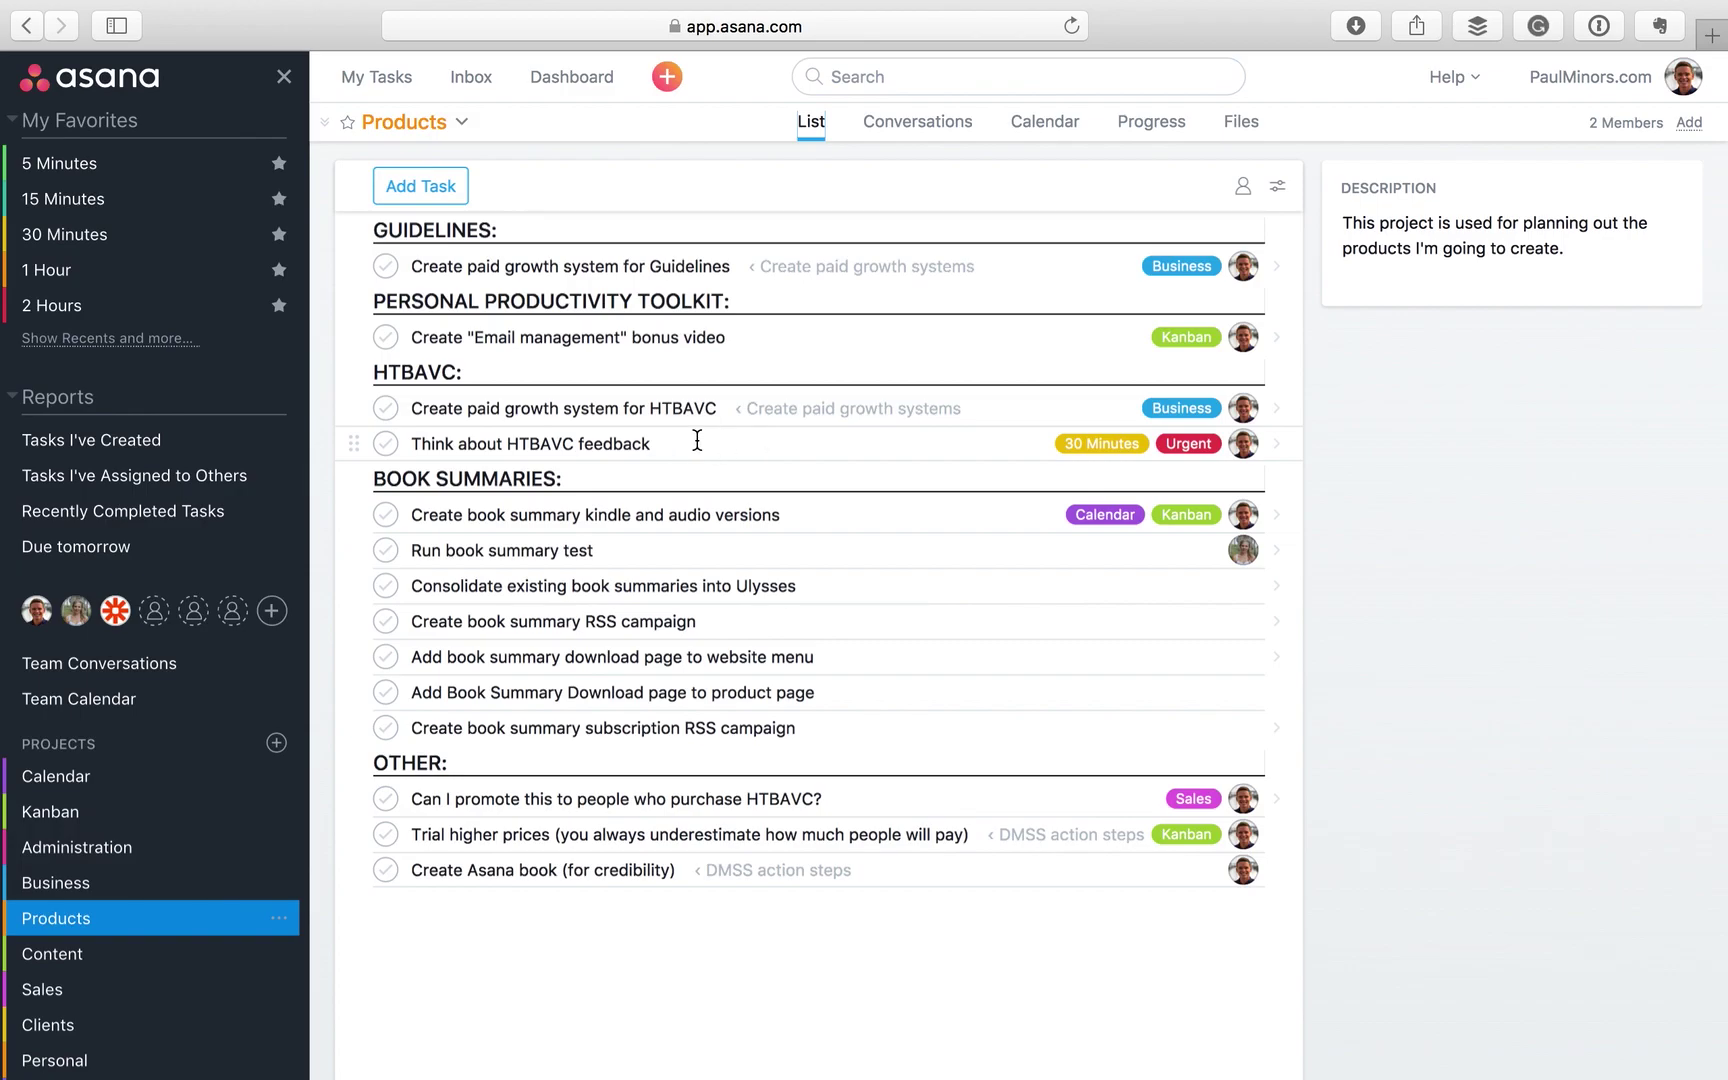
pyautogui.click(697, 441)
pyautogui.scroll(-10, 1253, 647)
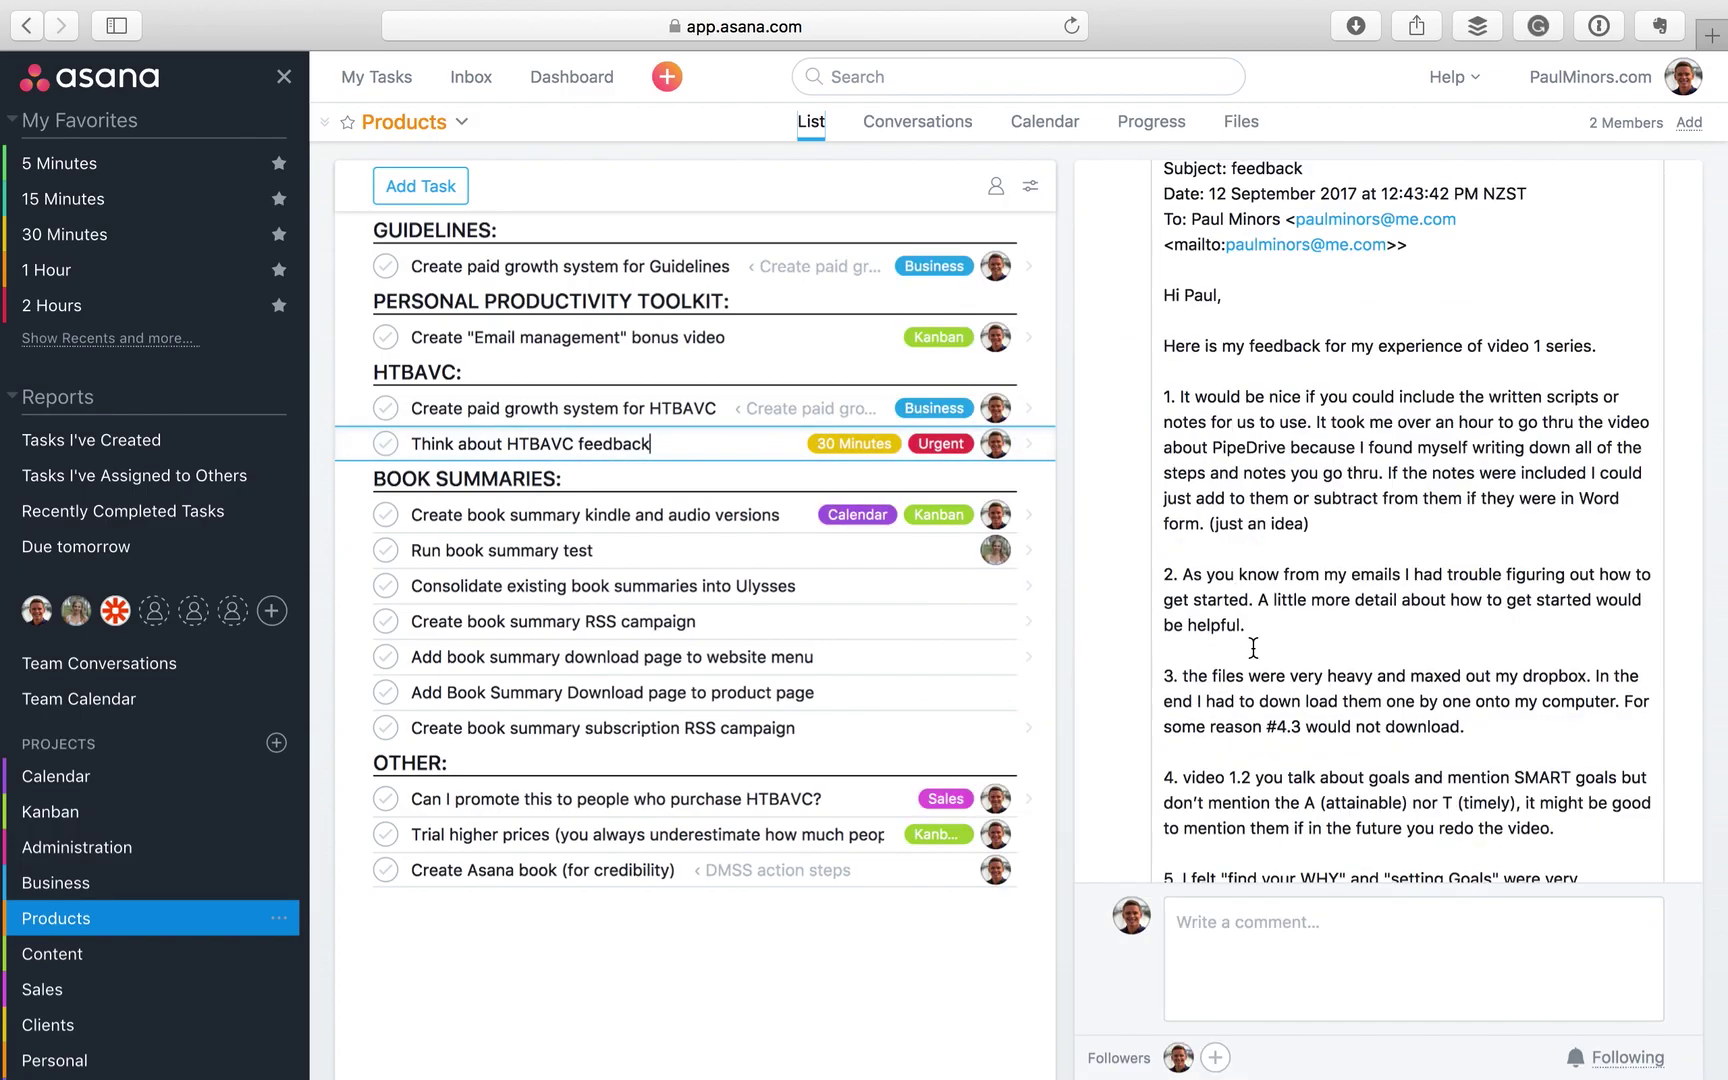
pyautogui.scroll(-15, 1253, 647)
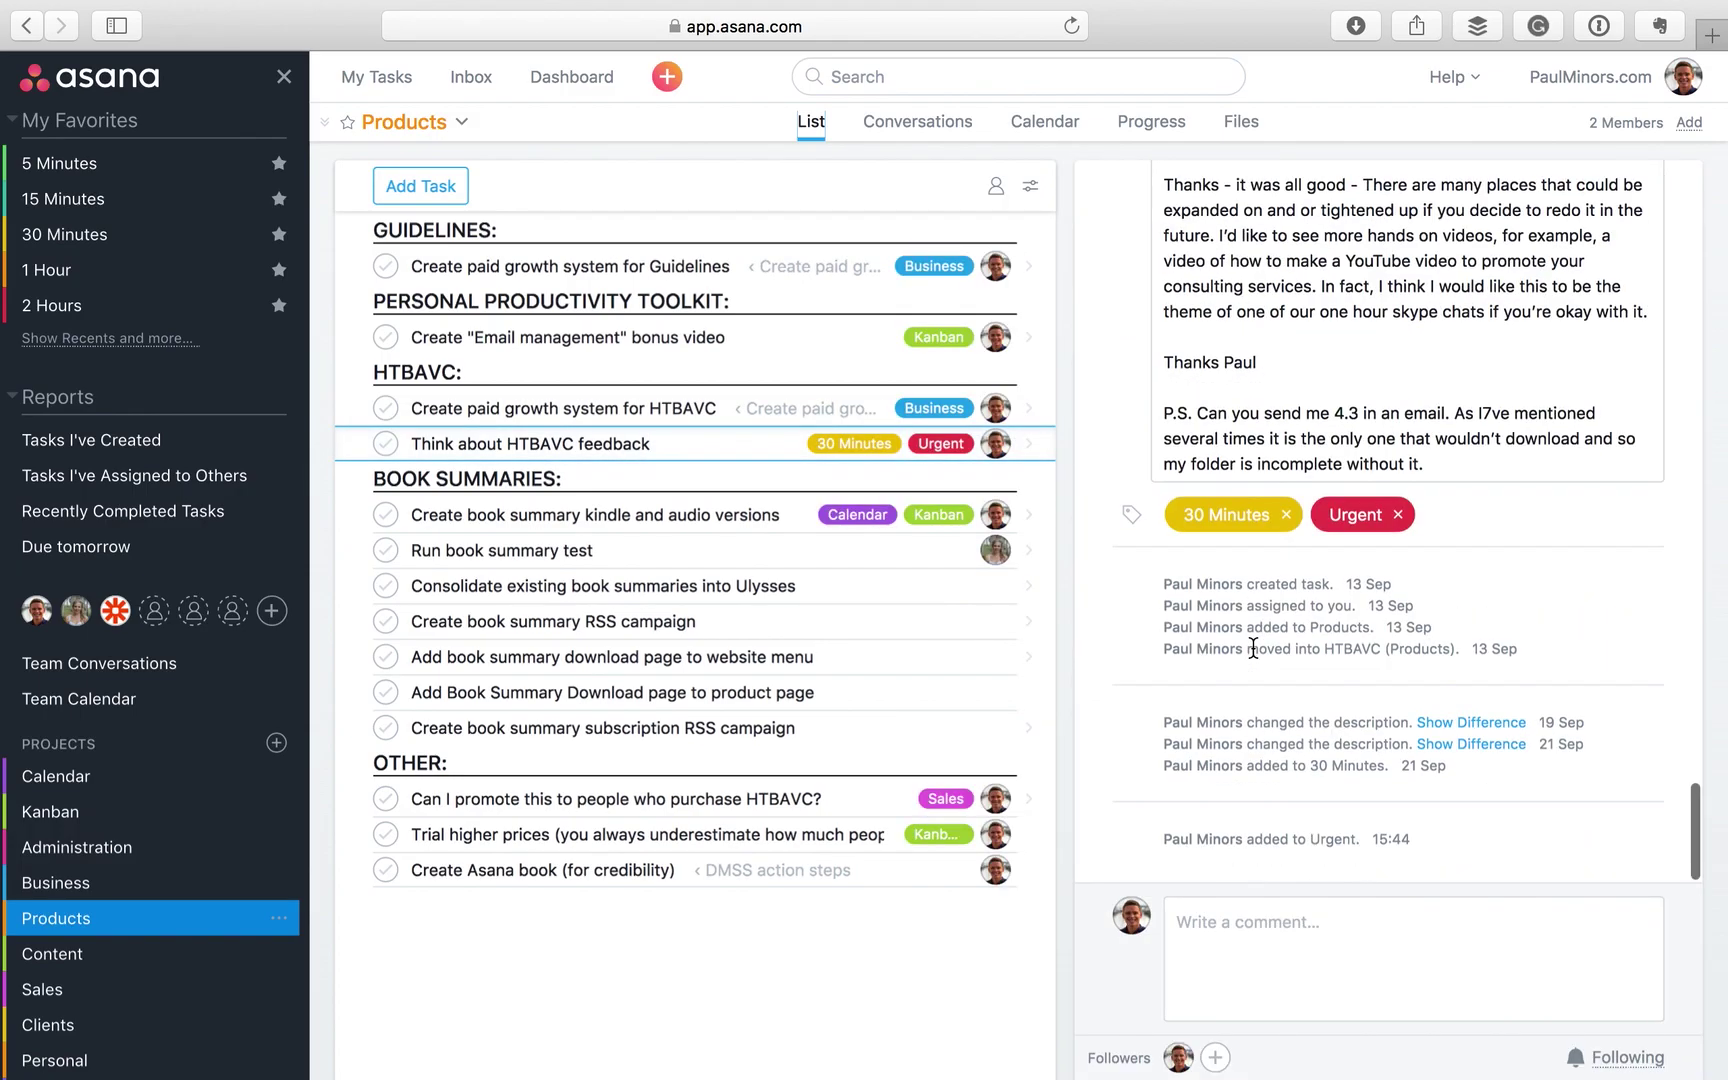
pyautogui.click(1356, 516)
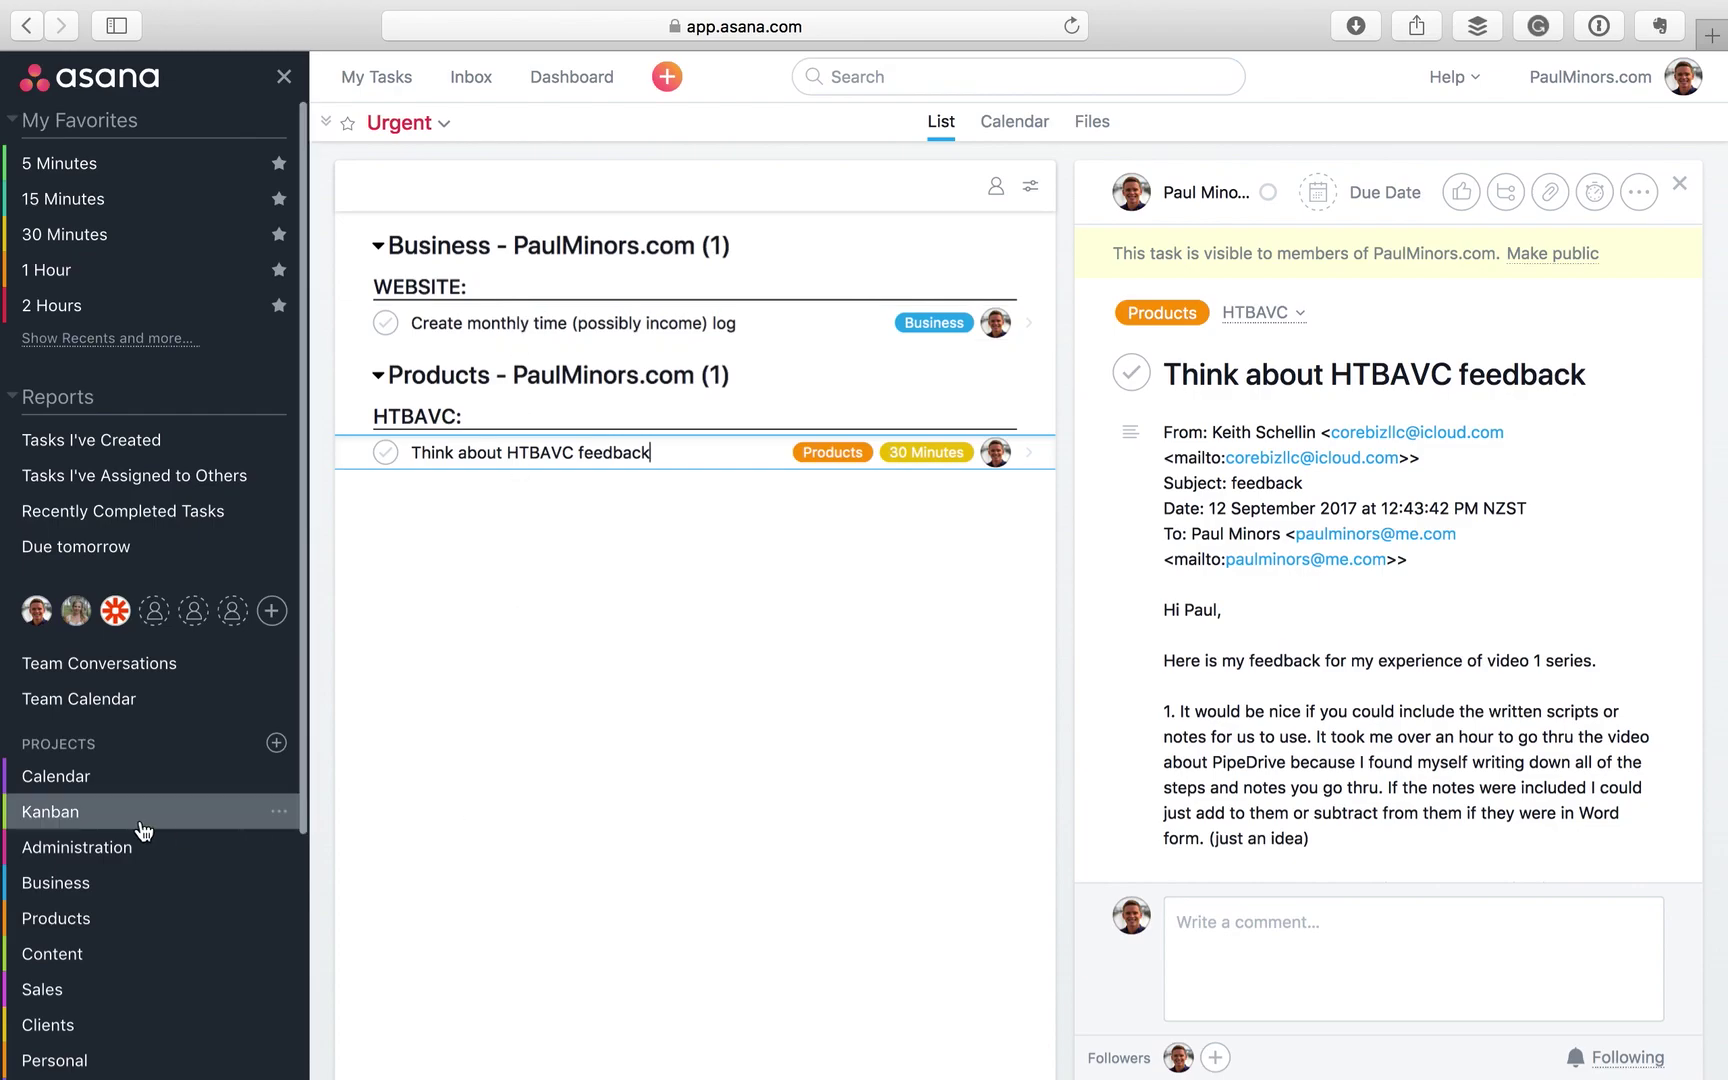
# Create a new blue Meeting tag on the Set up MC ecommerce automations task in Business
pyautogui.click(125, 886)
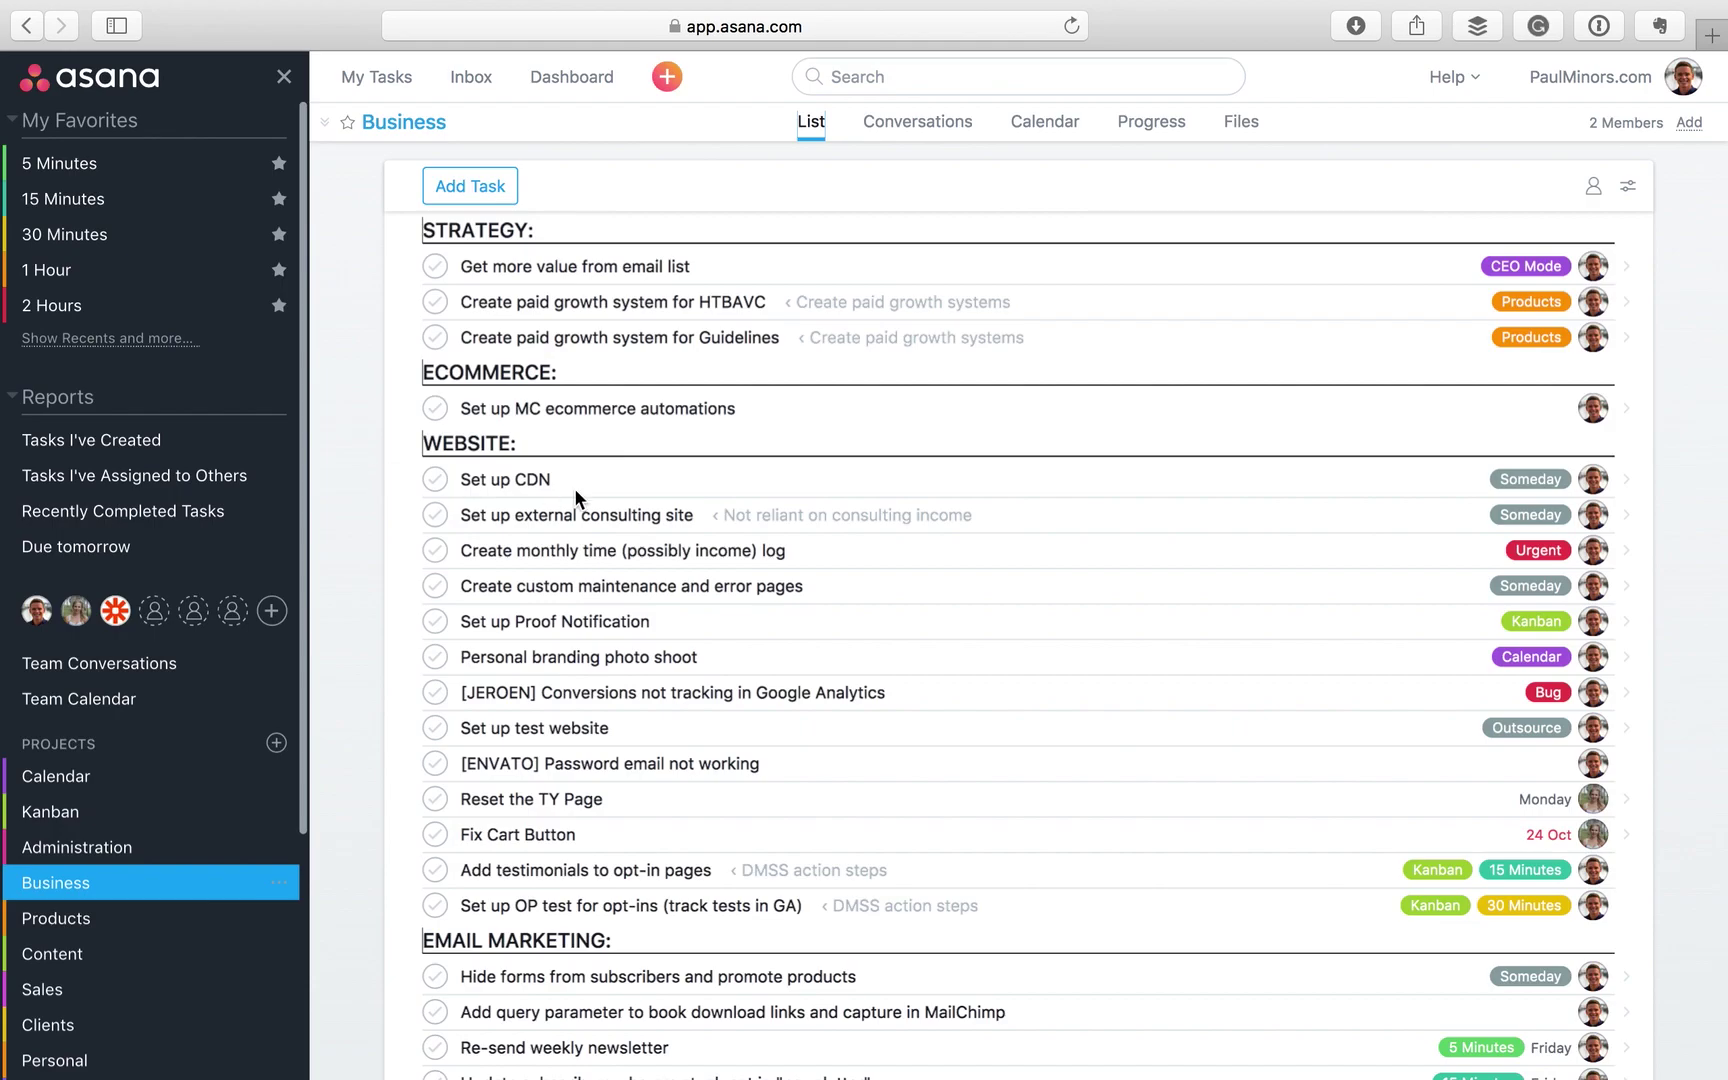
pyautogui.click(636, 403)
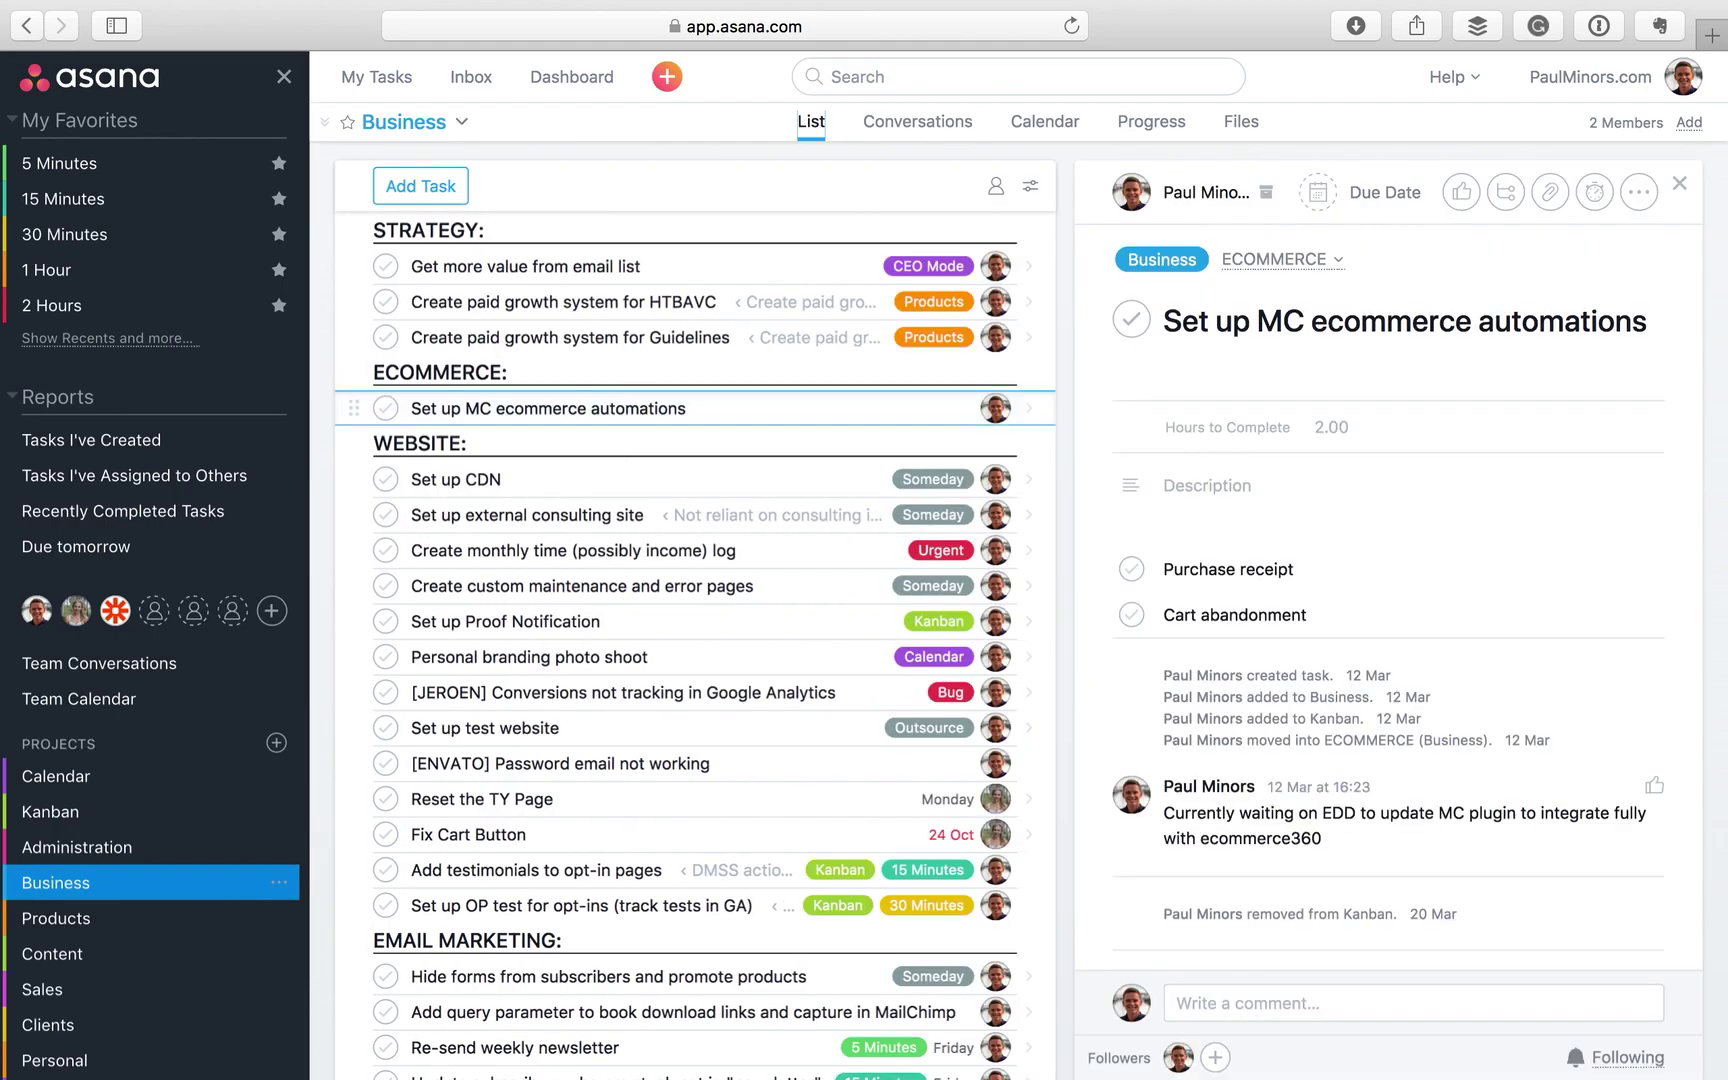
pyautogui.hotkey('Tab', 't')
pyautogui.write('Meetin')
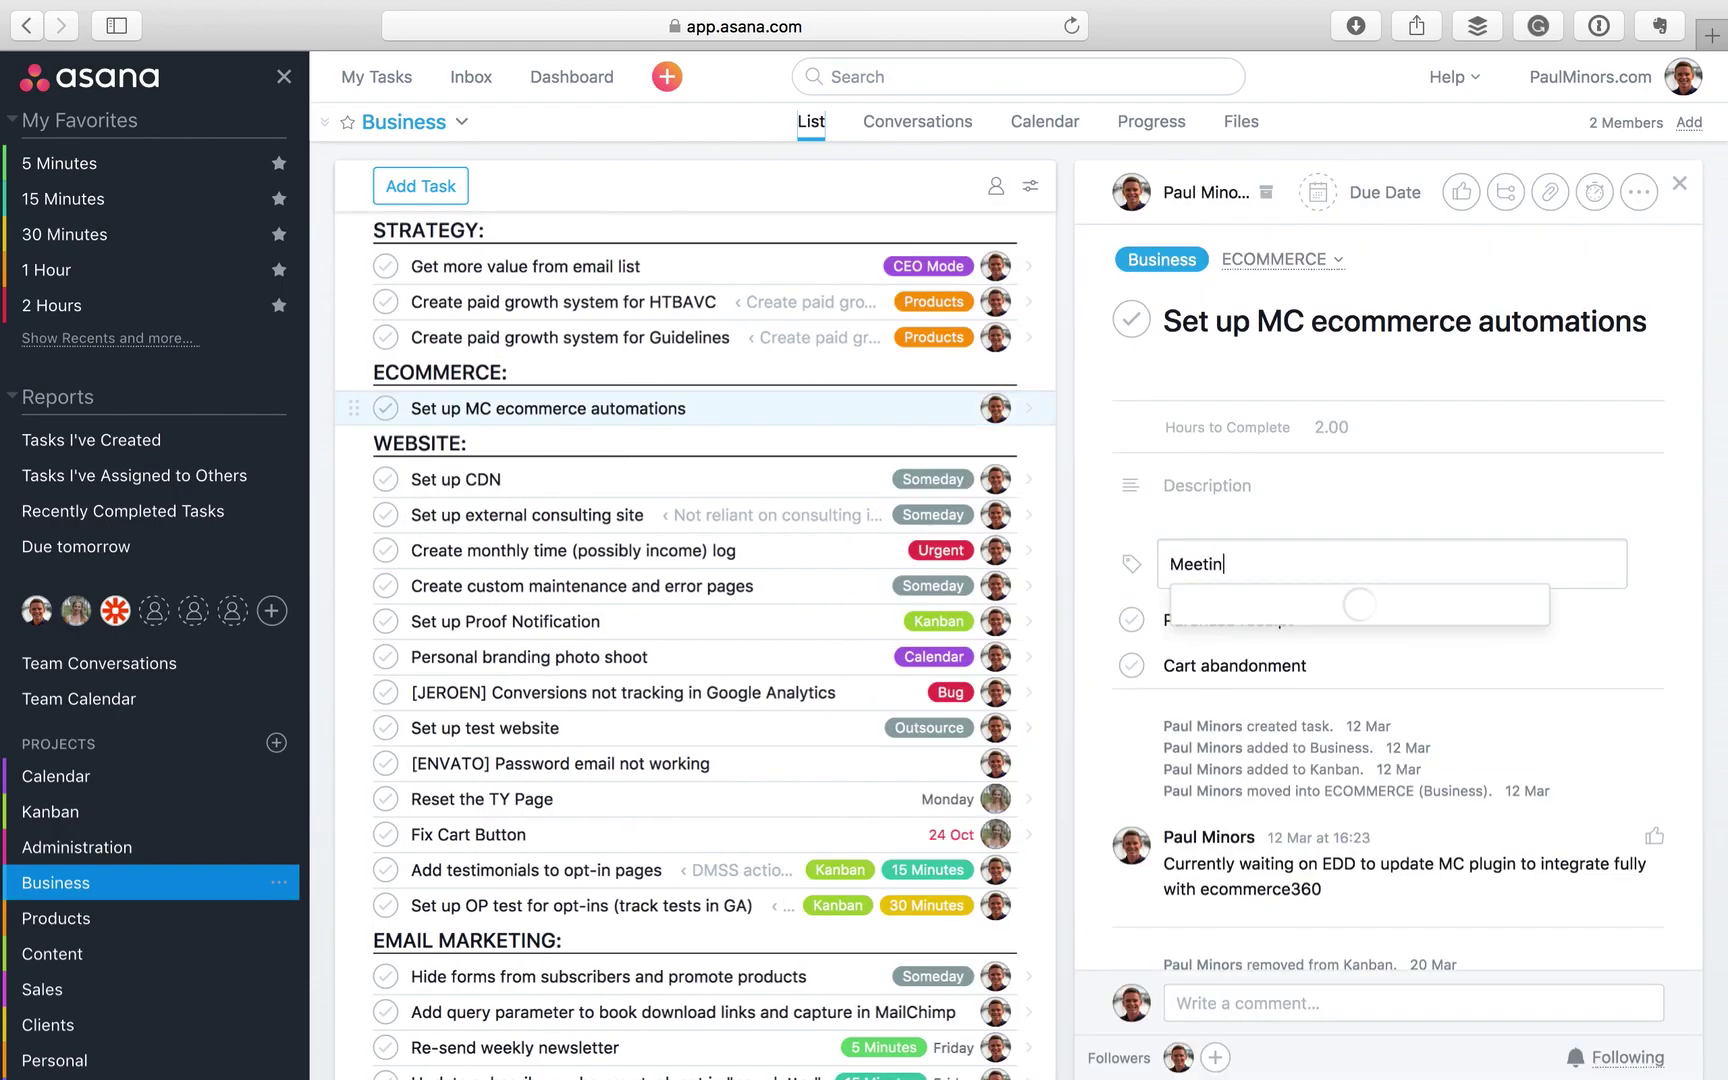
pyautogui.write('g')
pyautogui.press('Return')
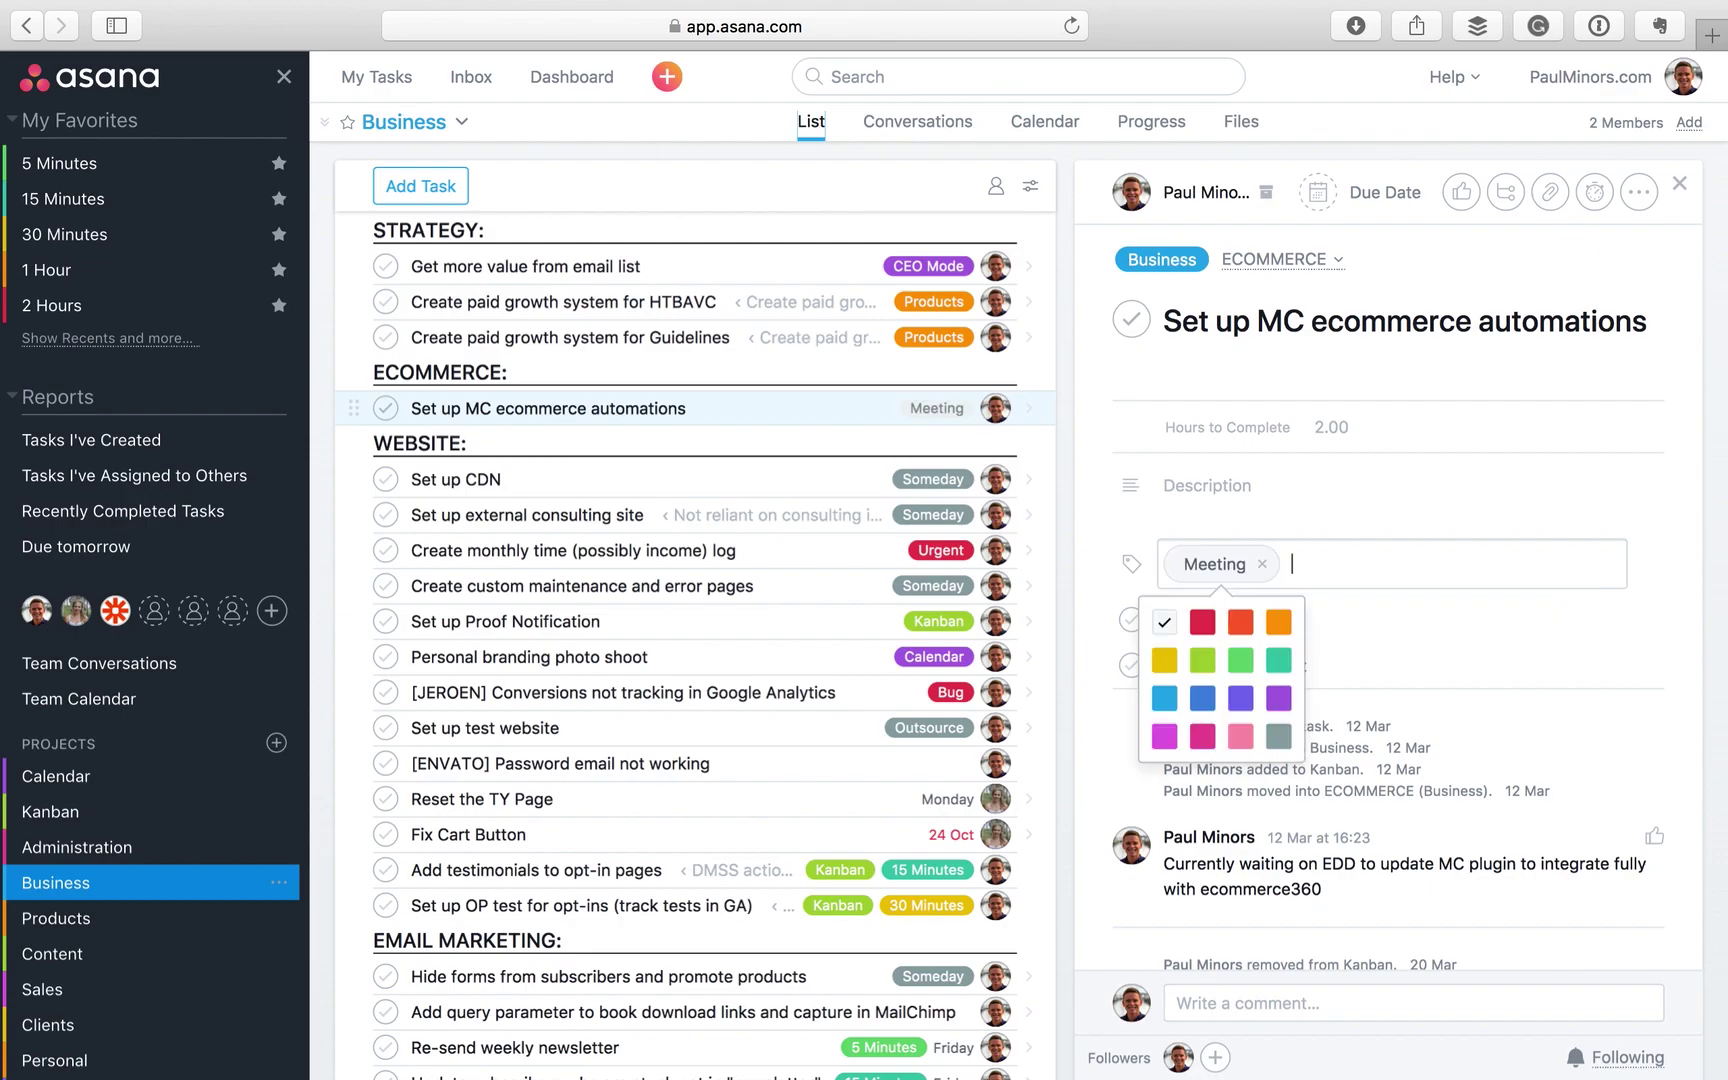
pyautogui.click(1198, 703)
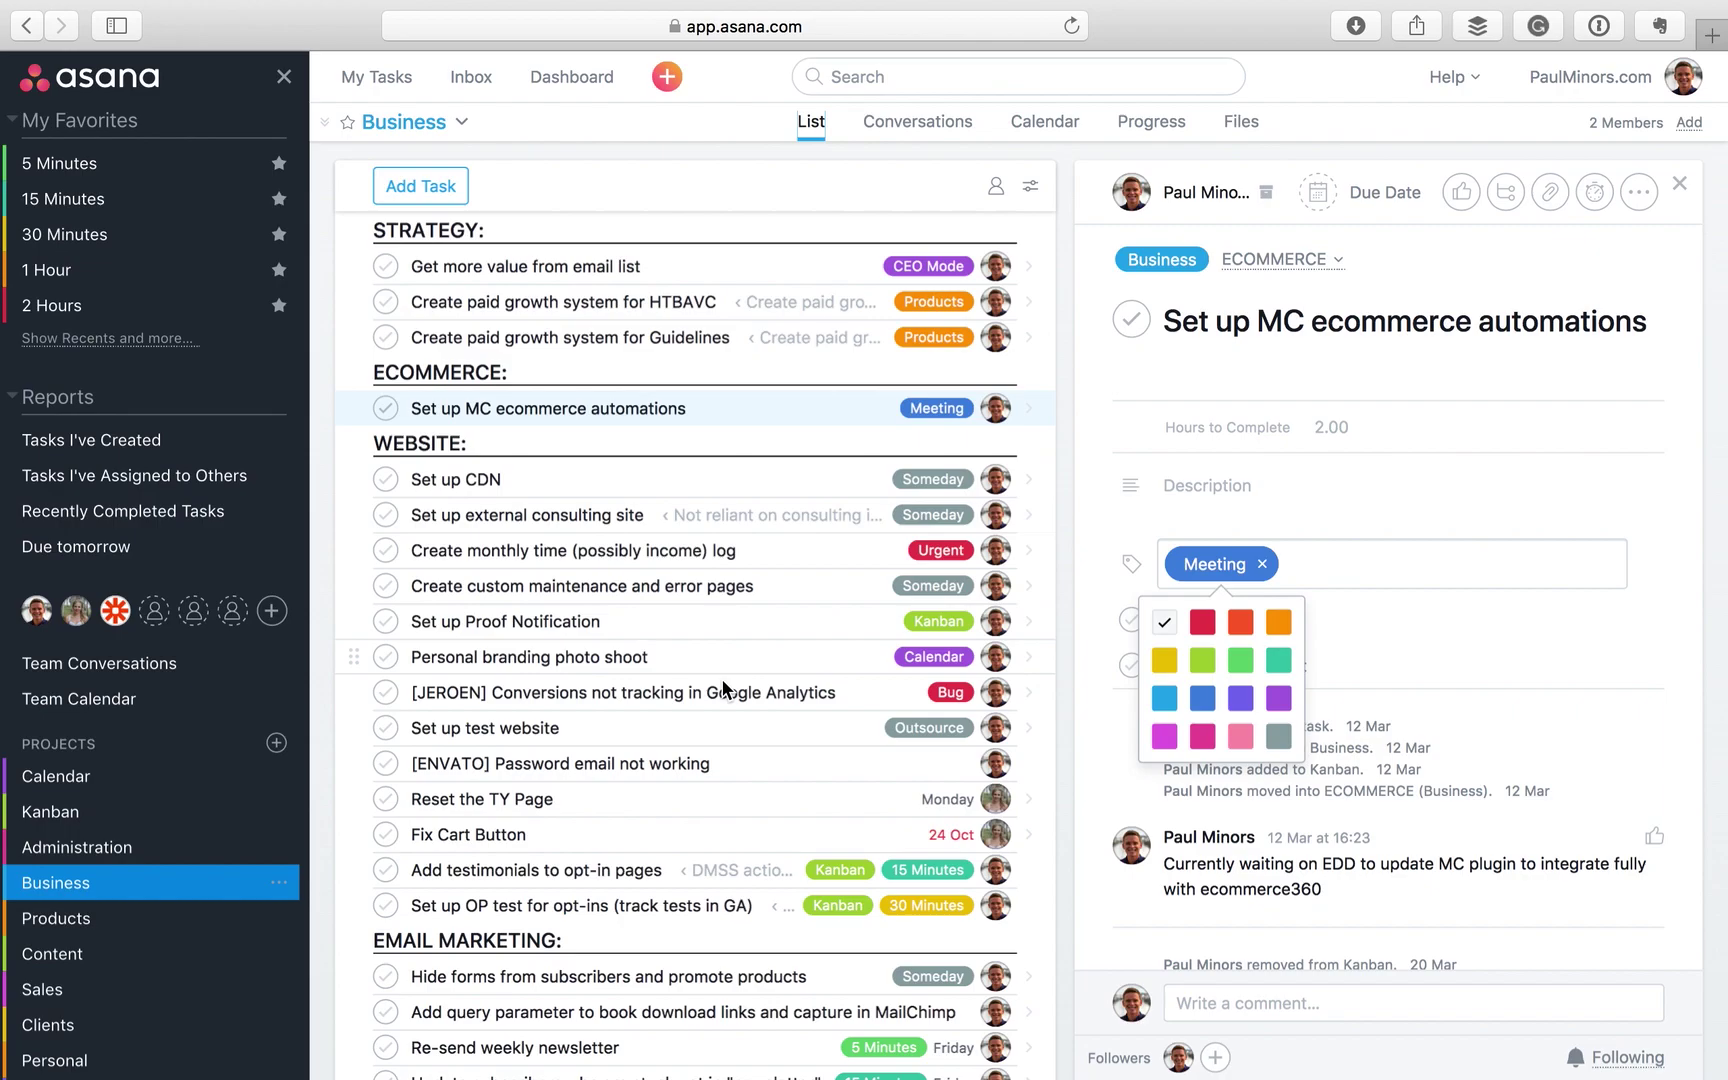
# Add the existing Meeting tag to the Set up test website task
pyautogui.click(677, 724)
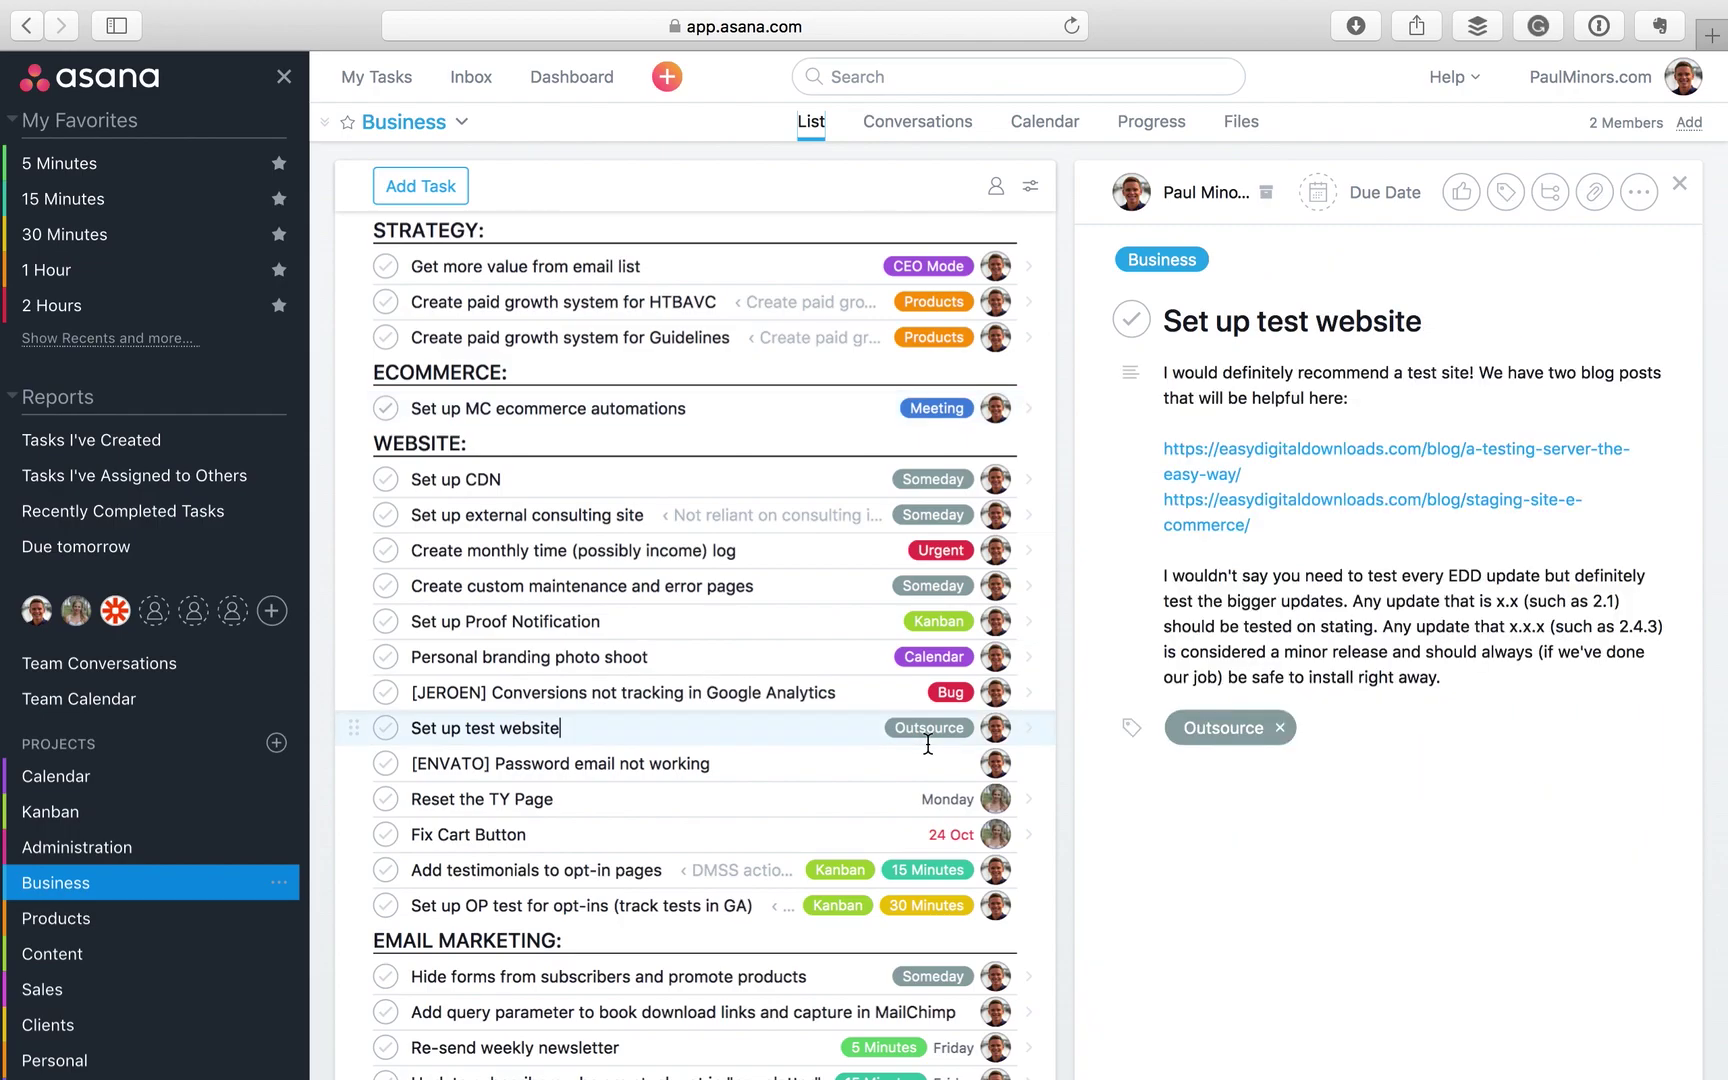
pyautogui.click(1310, 733)
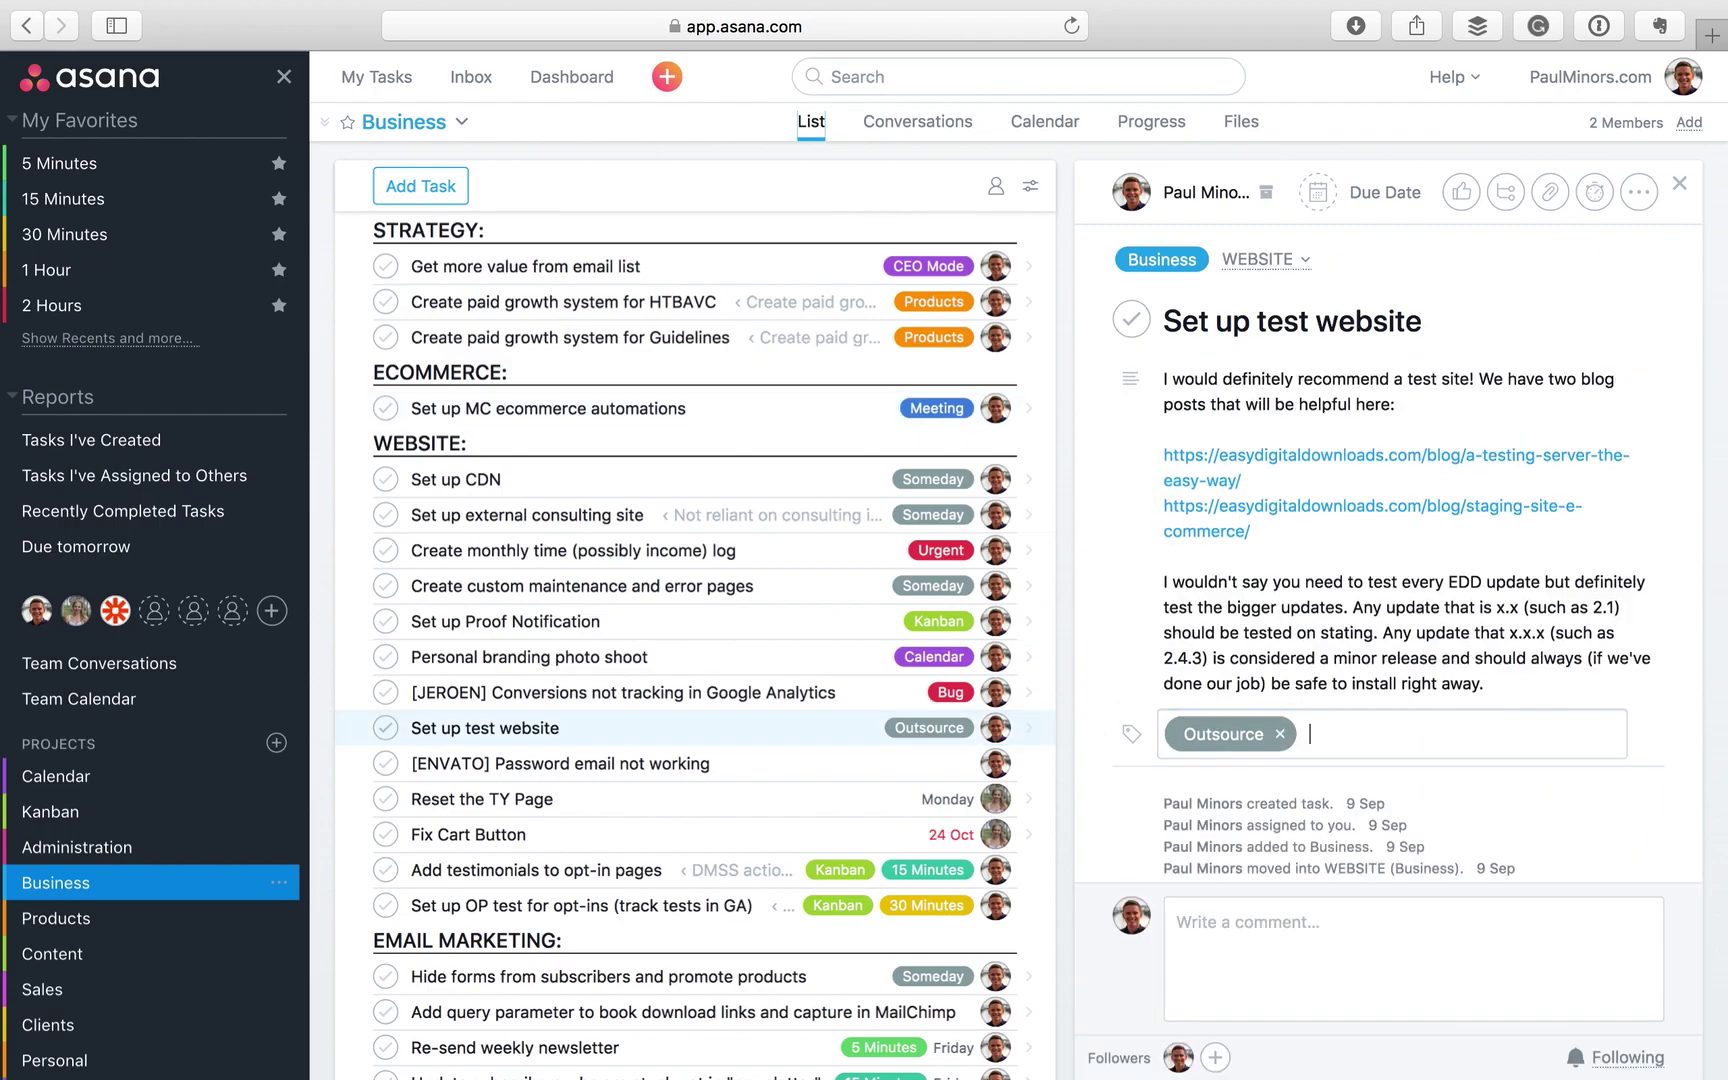
pyautogui.write('Meet')
pyautogui.press('Return')
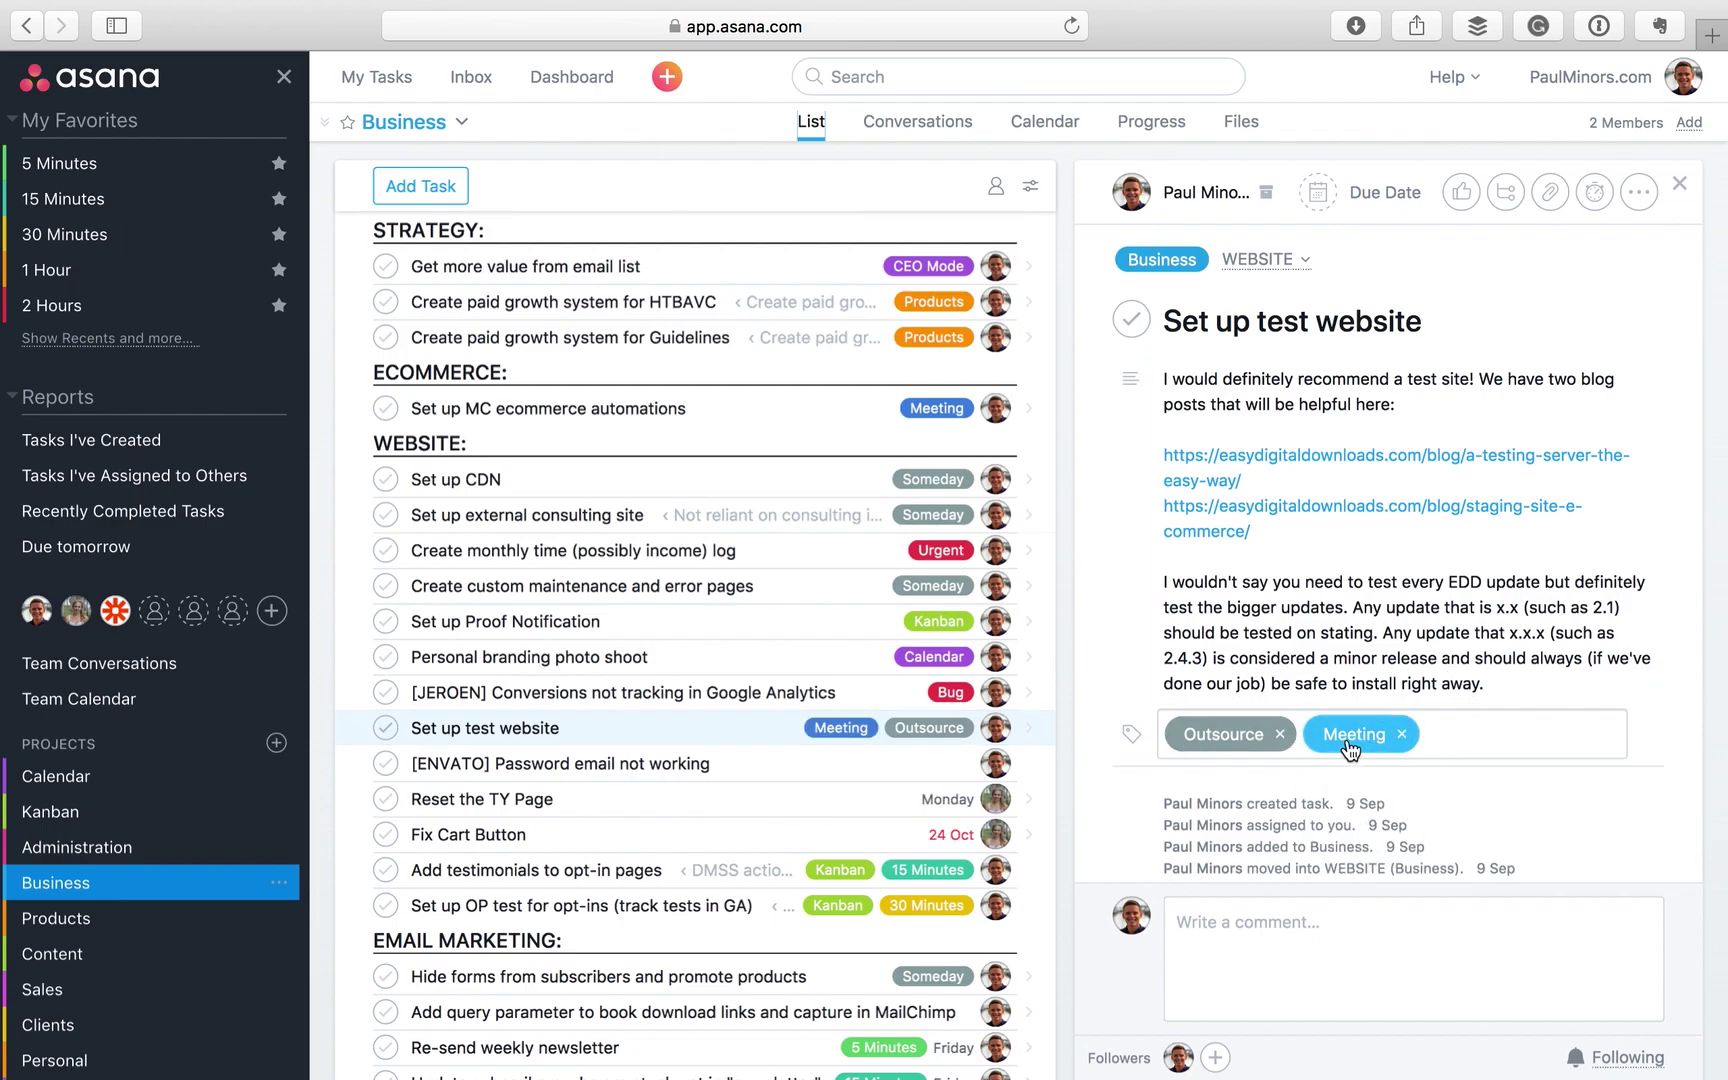
# Show all Meeting-tagged tasks, add the Meeting tag to favorites, and open it from Favorites
pyautogui.click(841, 728)
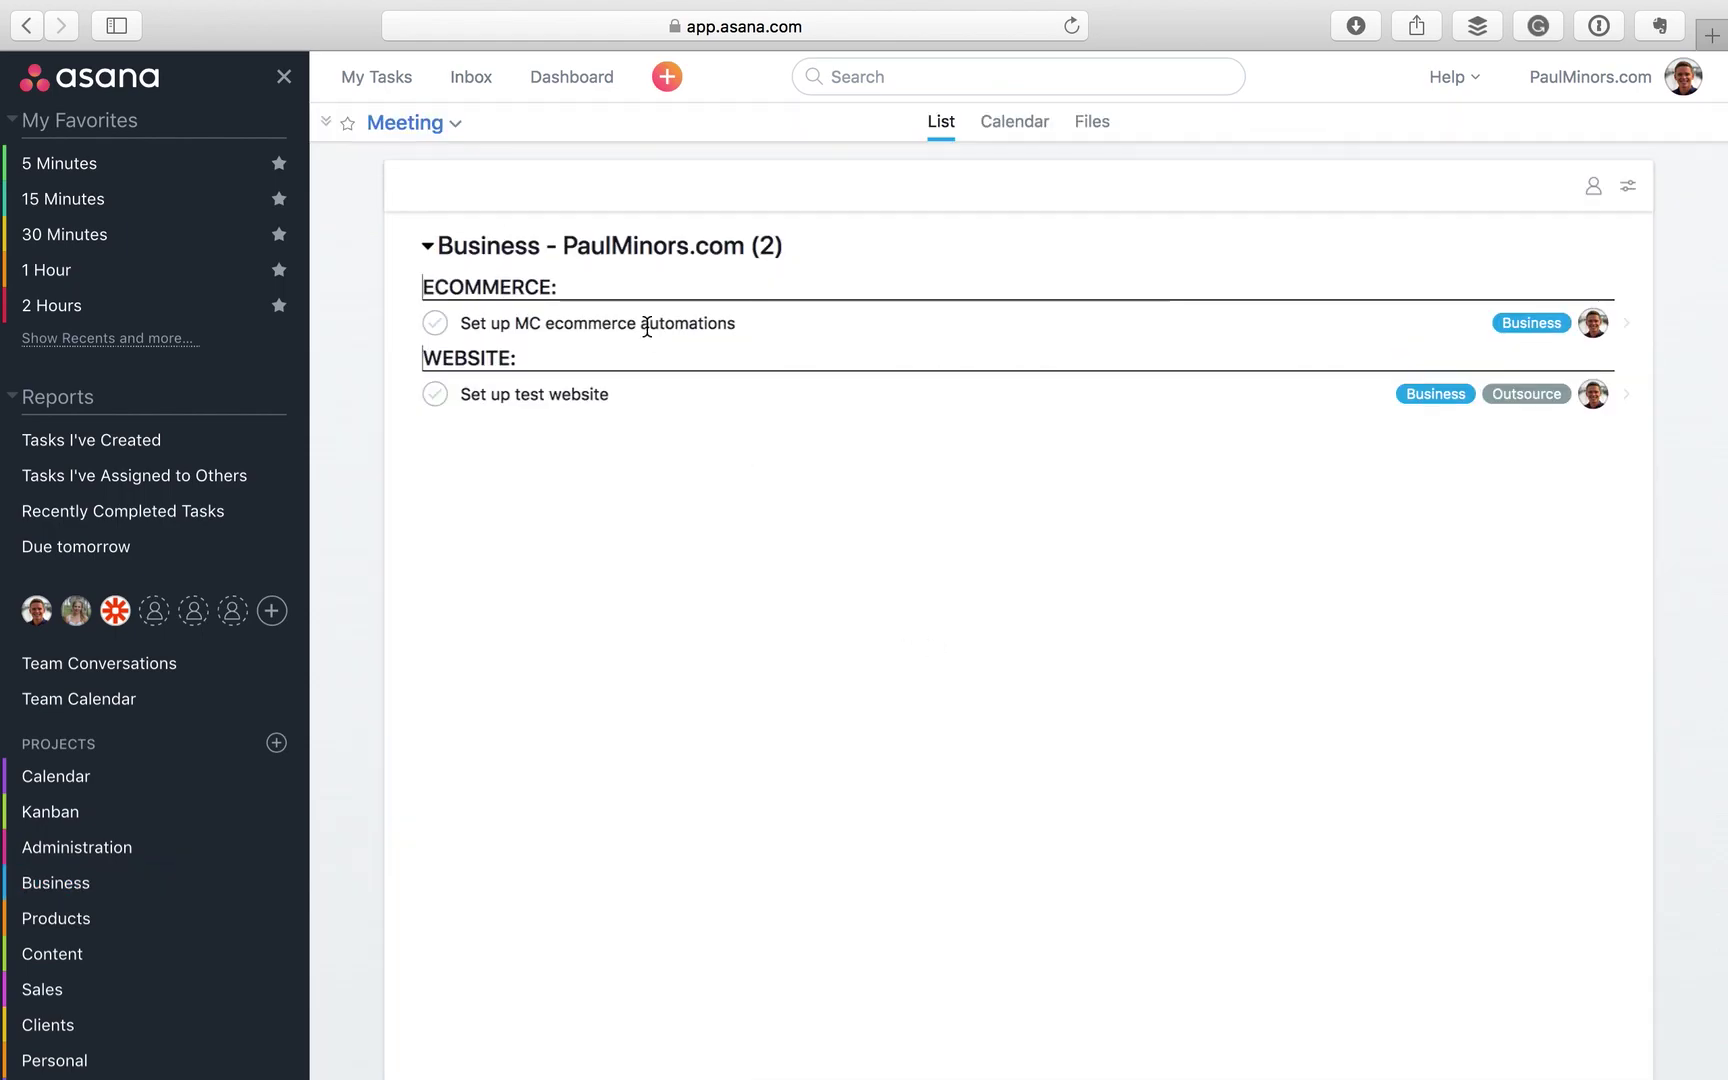
pyautogui.click(348, 125)
pyautogui.click(326, 121)
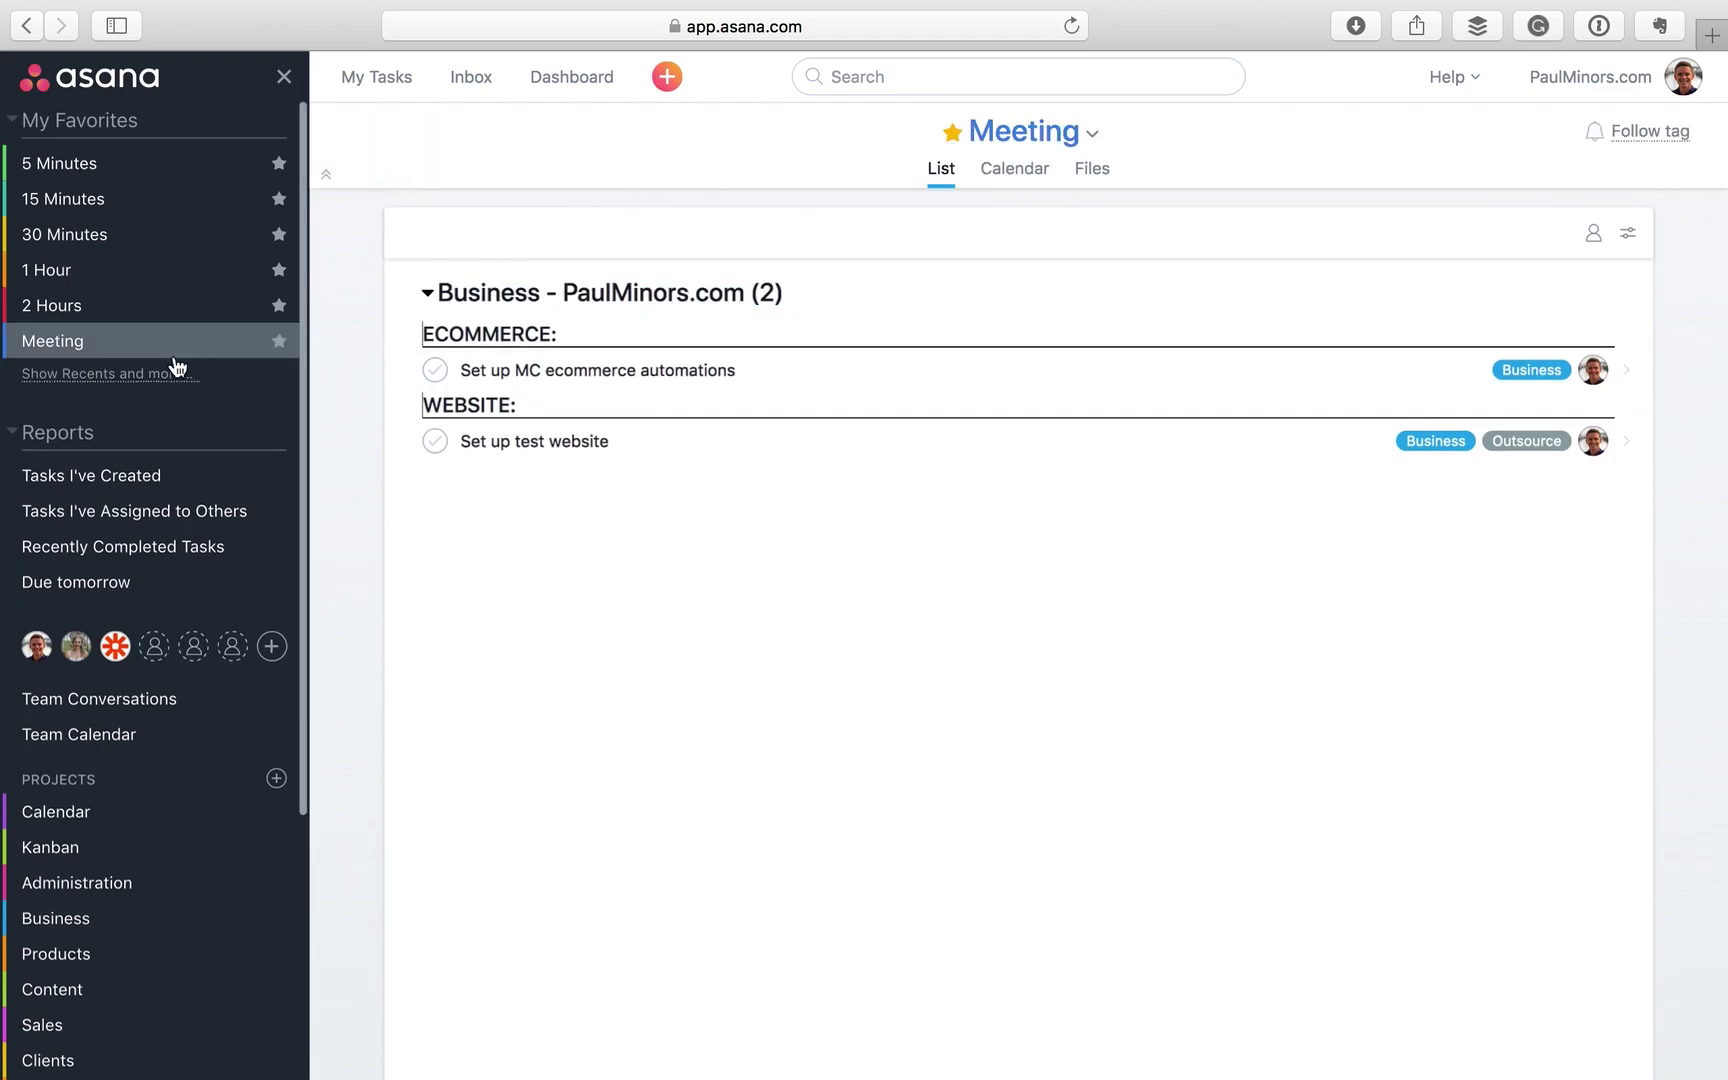
pyautogui.click(140, 342)
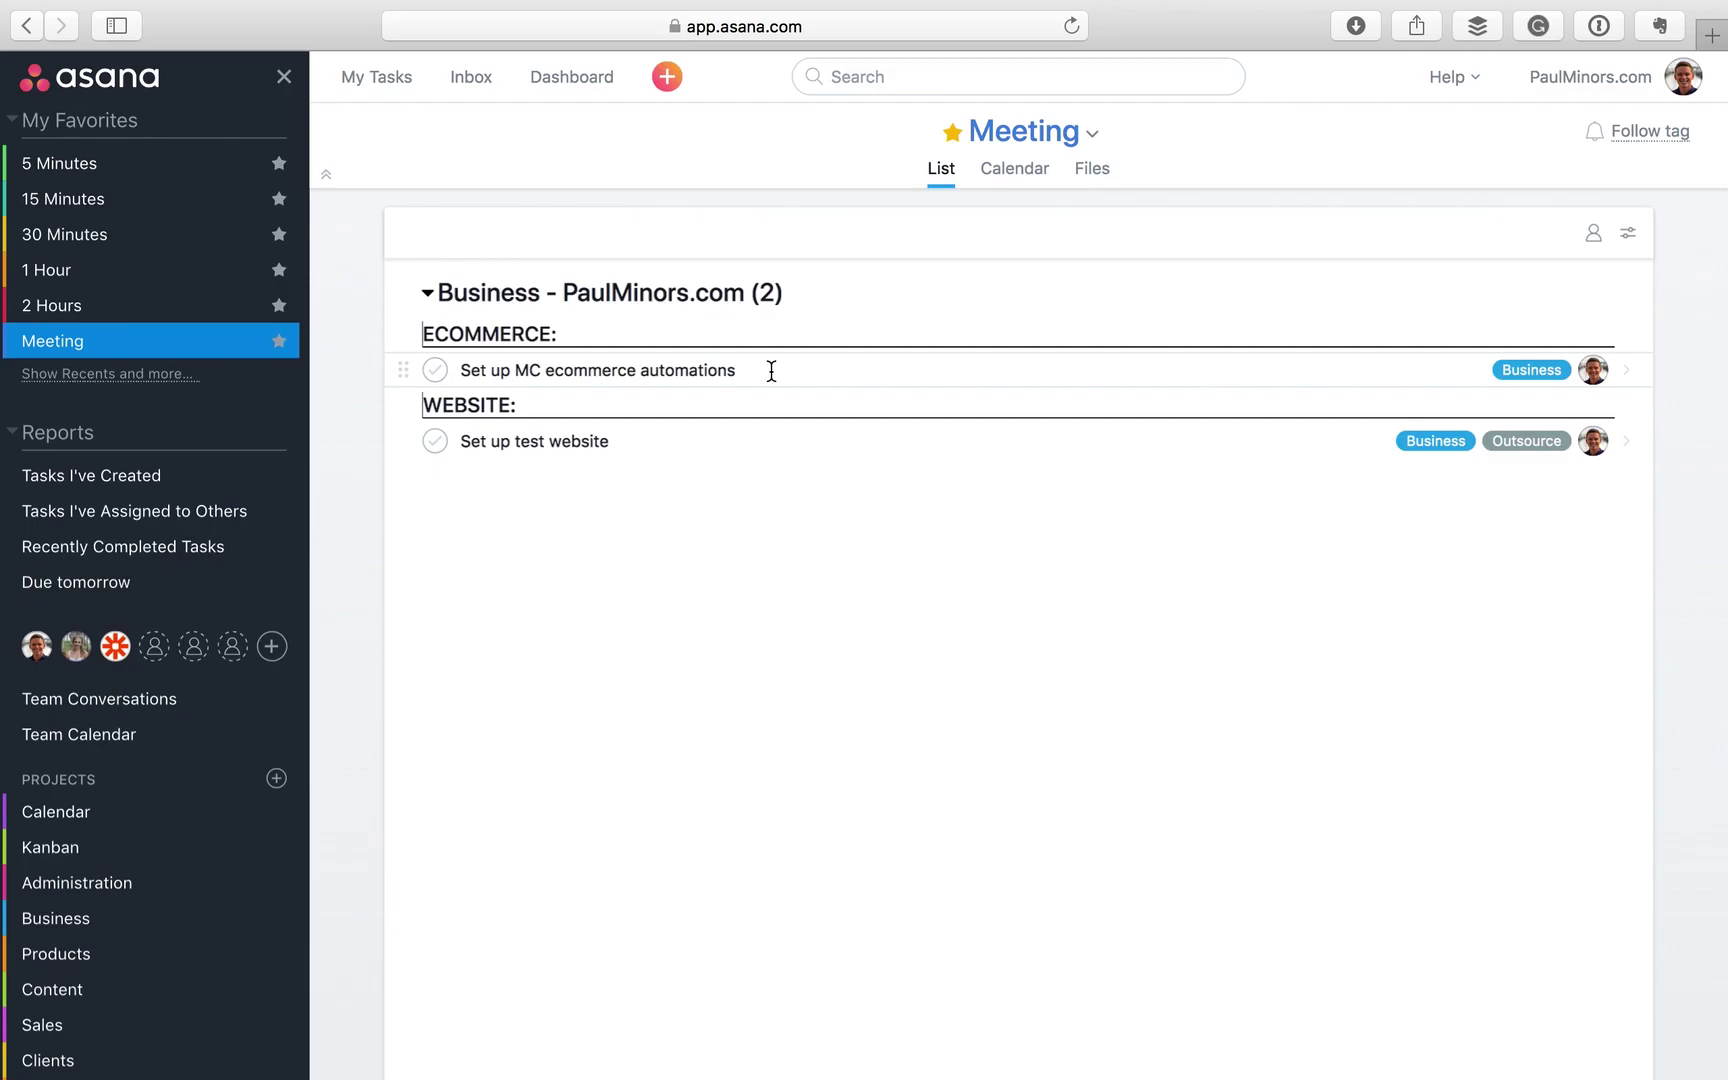
# Remove the Meeting tag from the MC ecommerce and test website tasks, and unfavorite Meeting
pyautogui.click(771, 371)
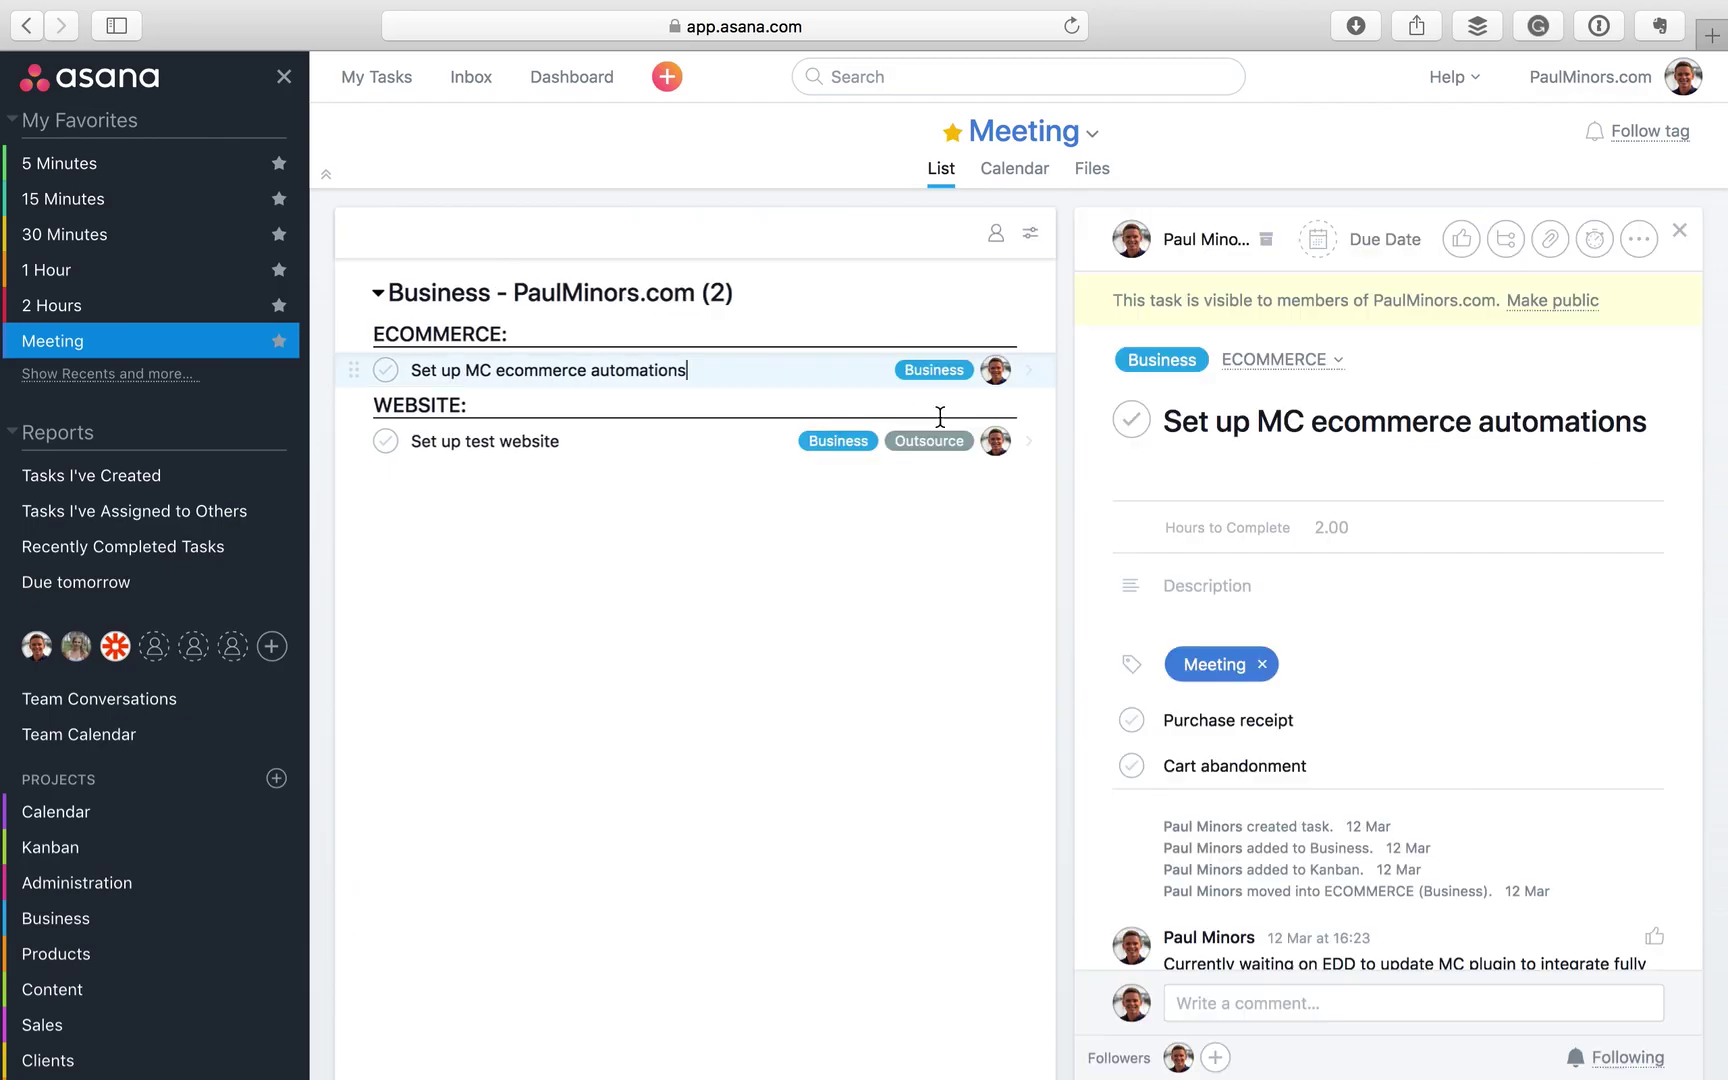
pyautogui.click(1266, 664)
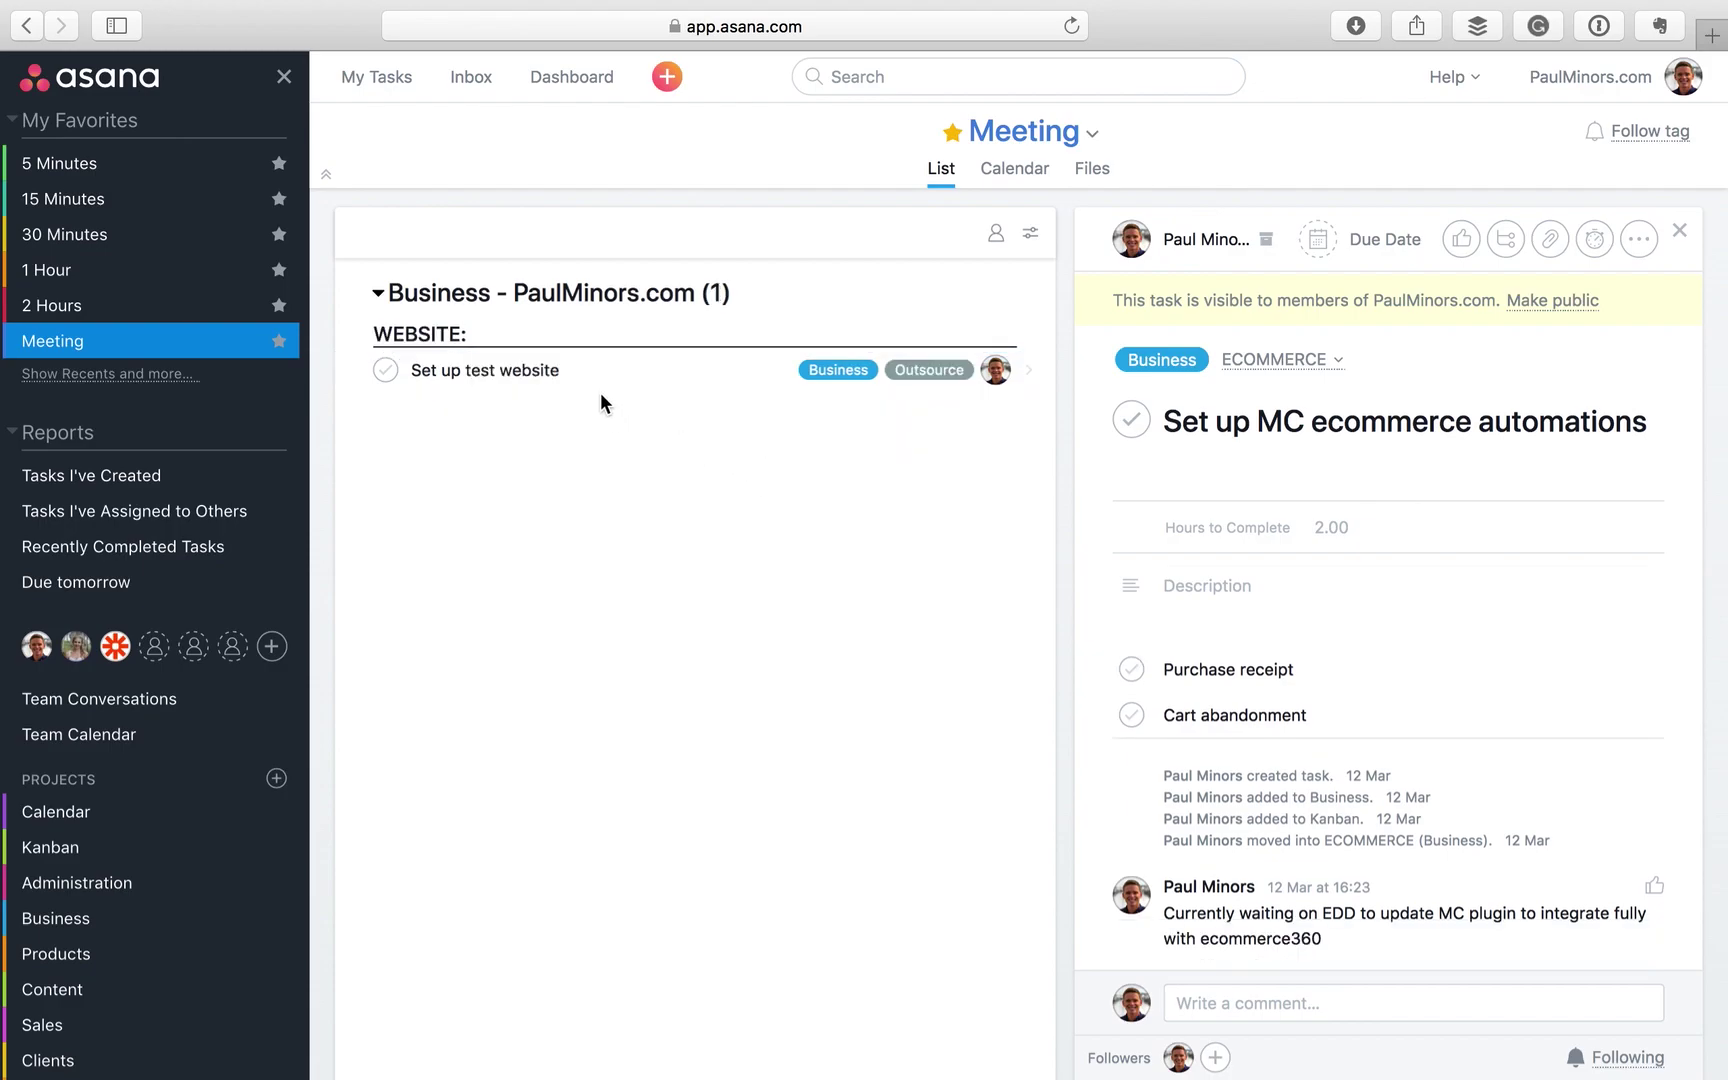
pyautogui.click(545, 370)
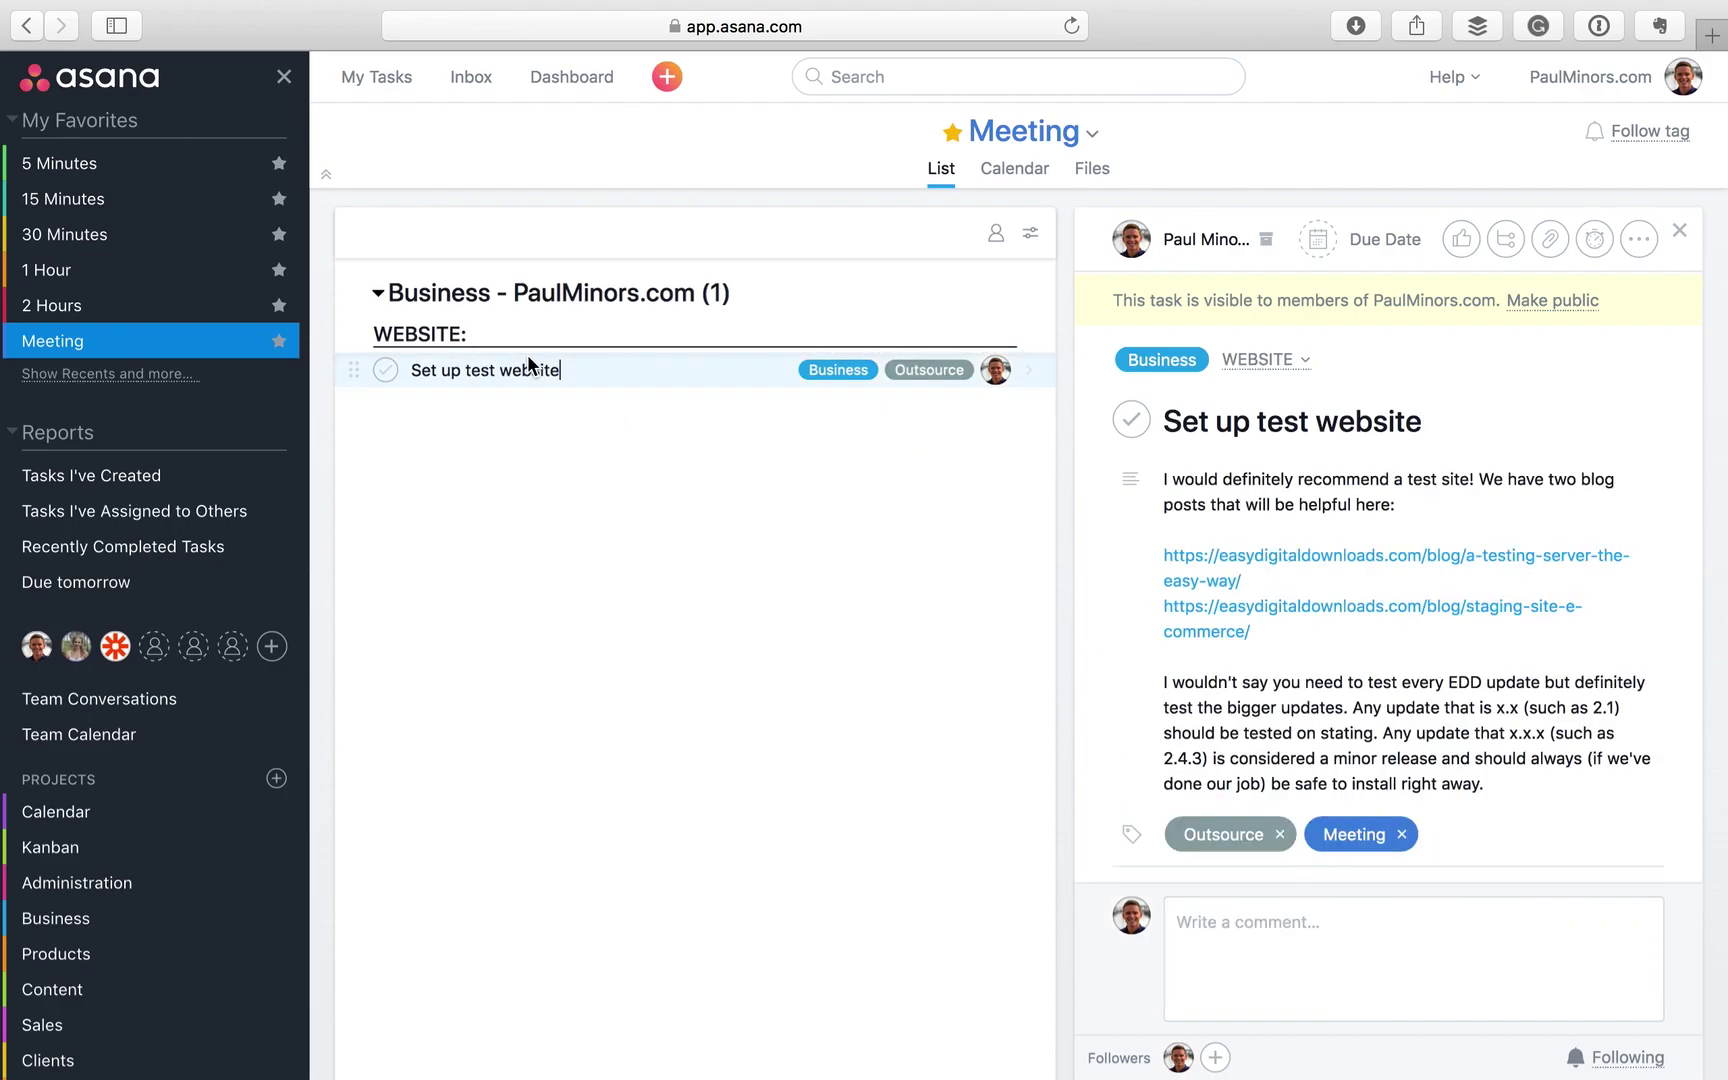
pyautogui.click(1401, 834)
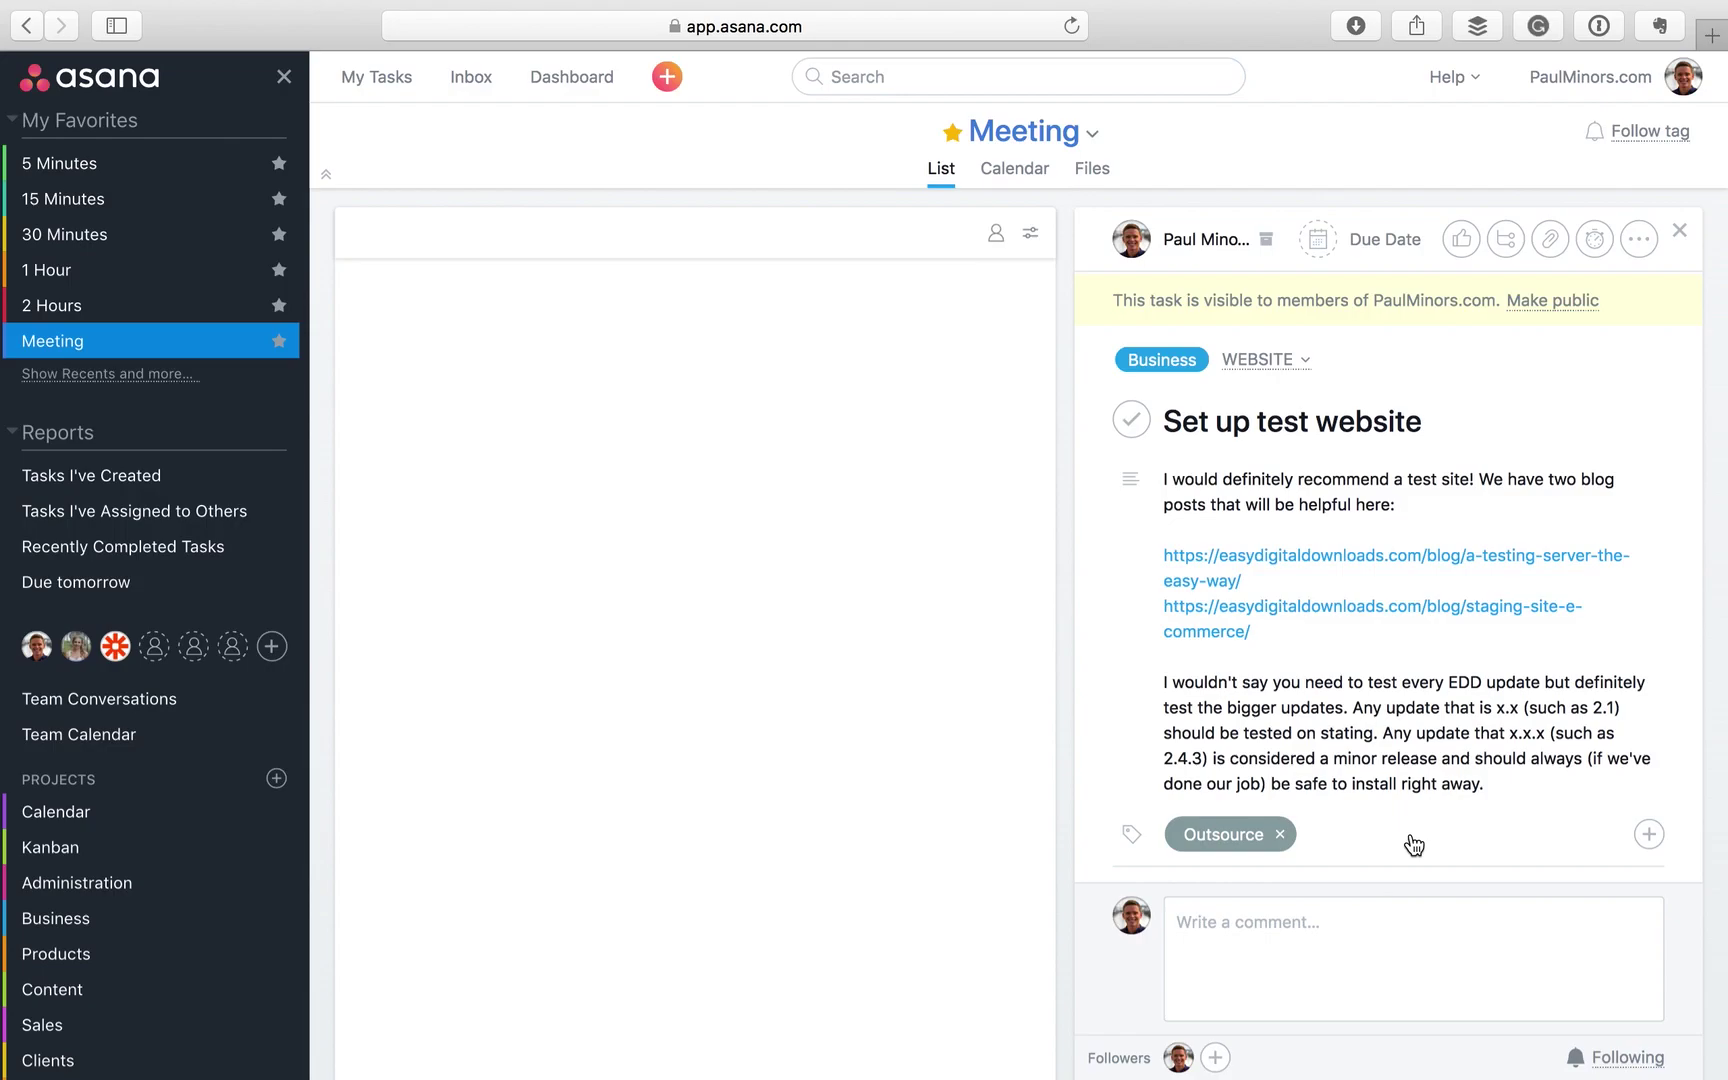
pyautogui.click(283, 350)
pyautogui.click(330, 436)
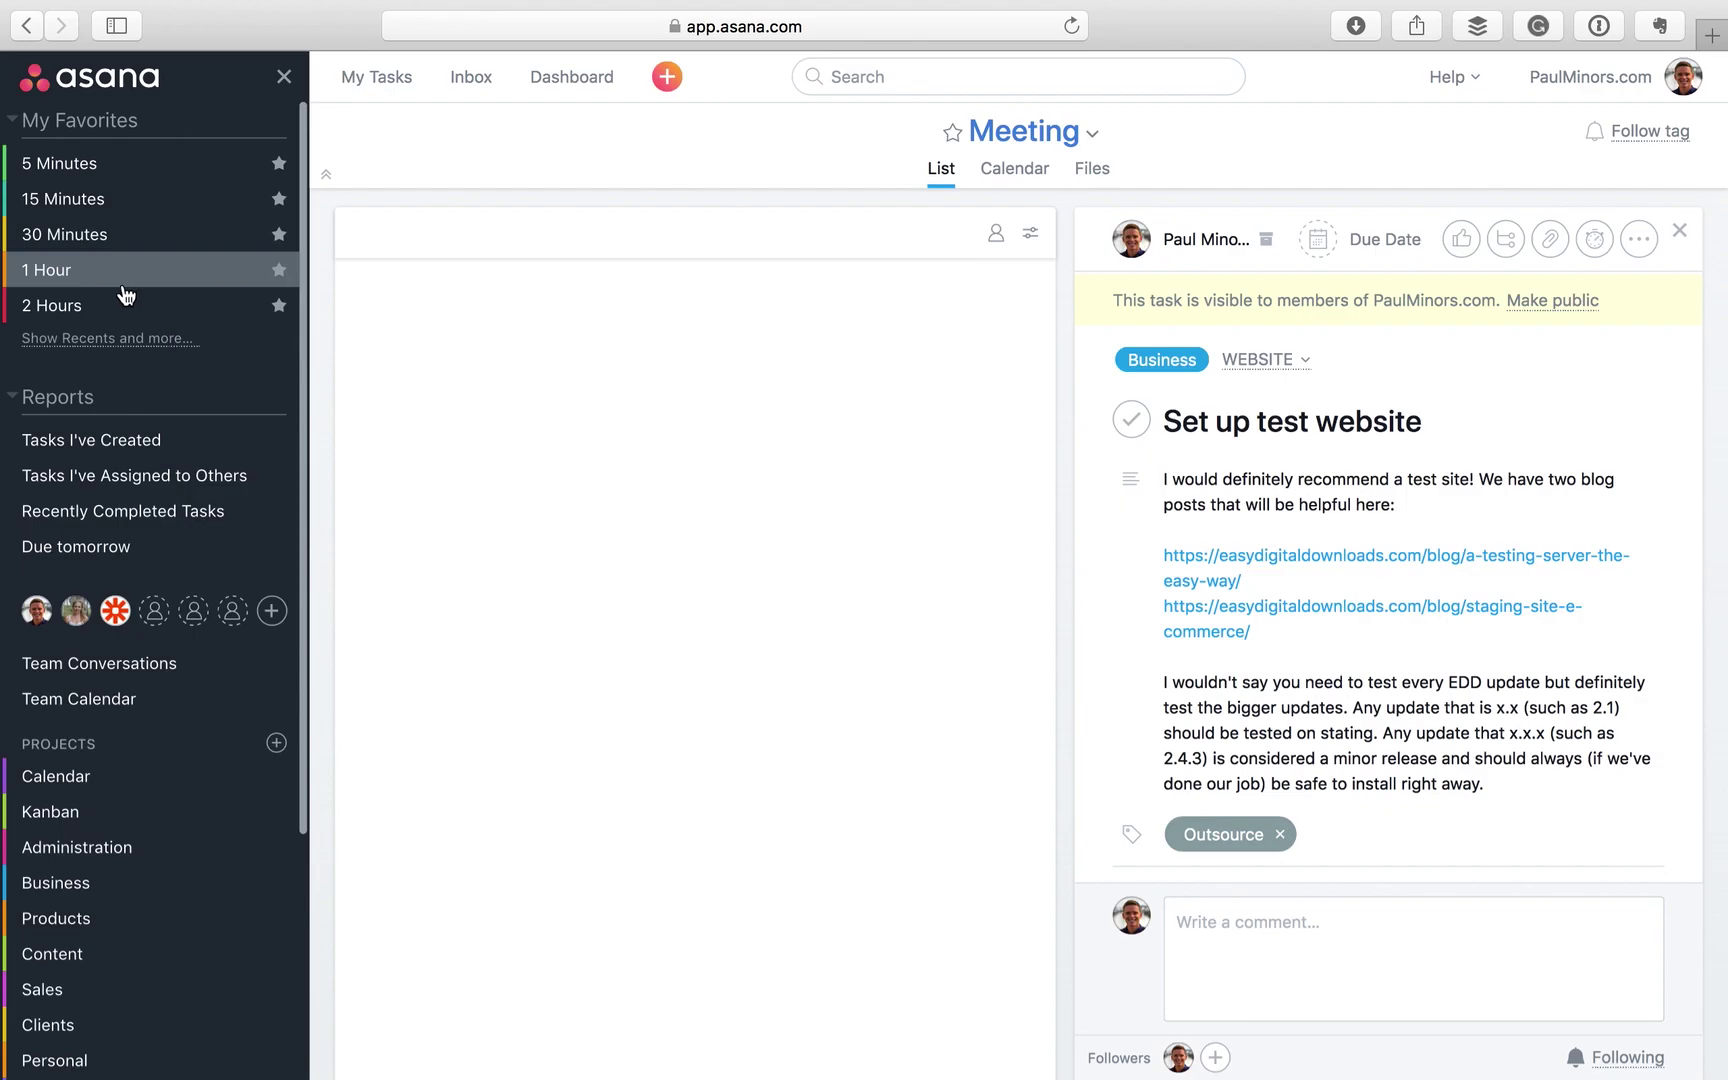
# Review My Tasks' two-hour and 30-minute call tasks, then show all tasks tagged 1 Hour
pyautogui.click(377, 79)
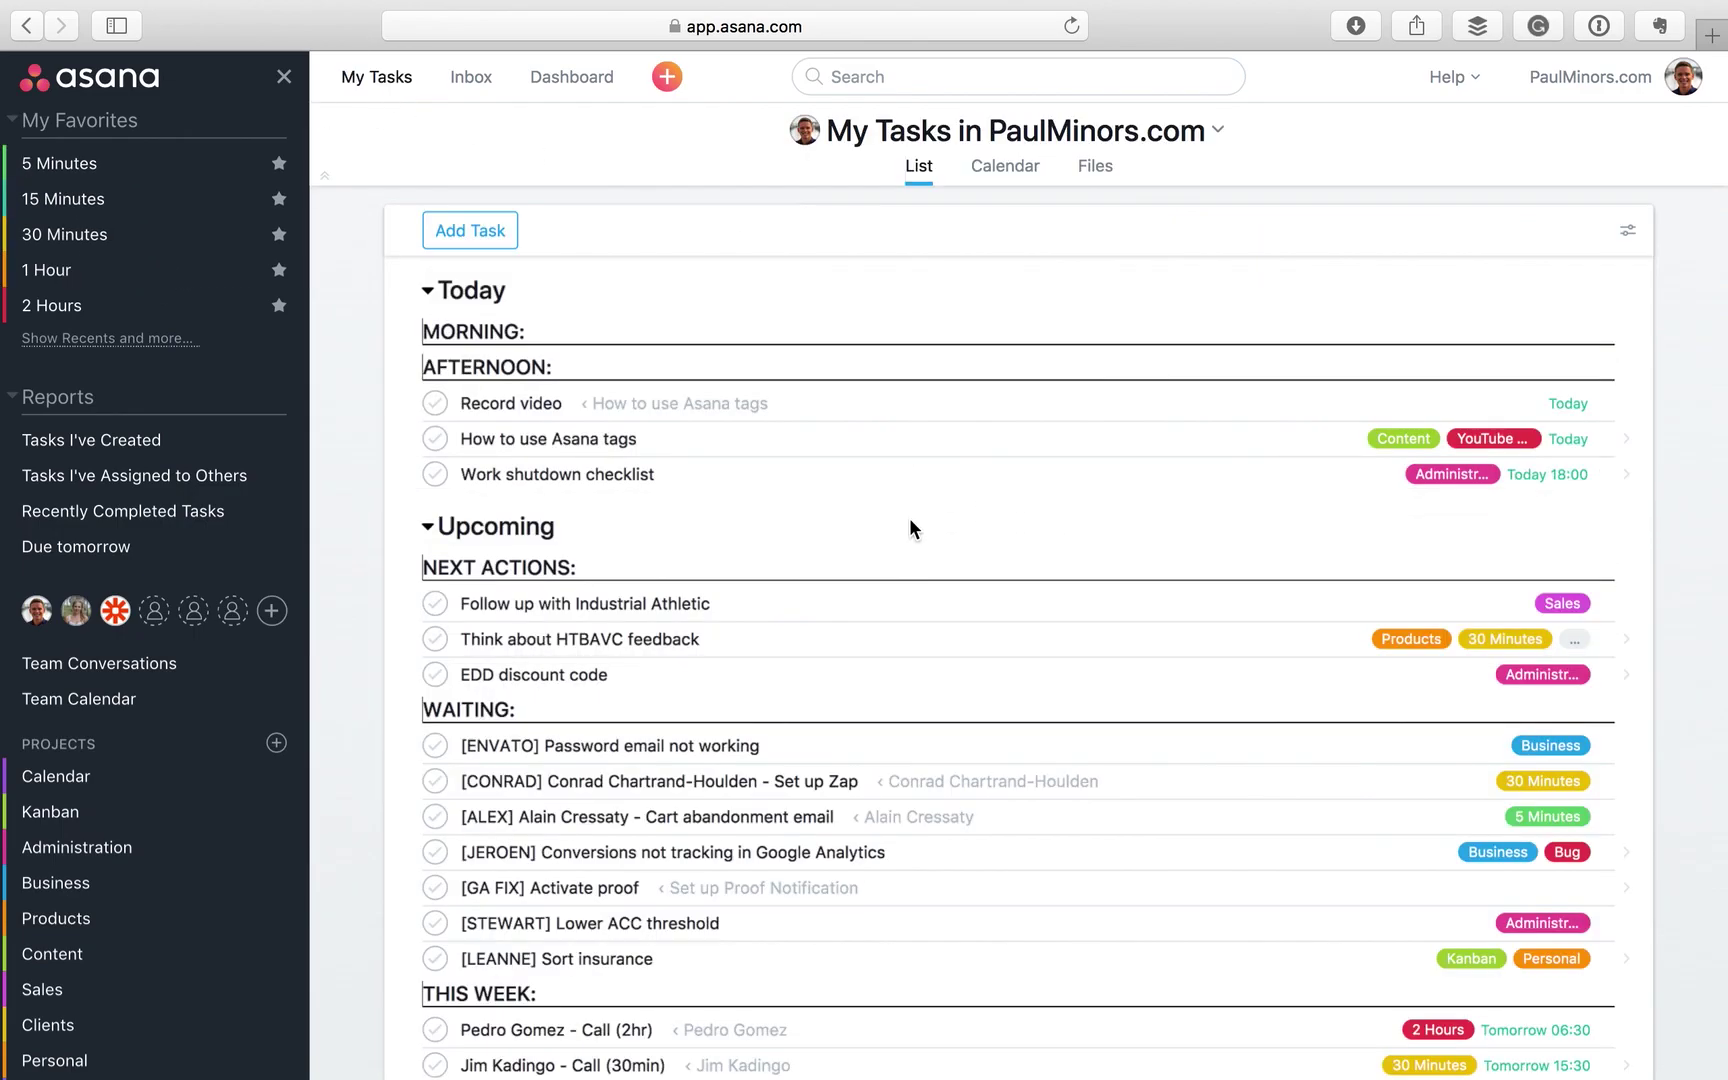
pyautogui.scroll(-10, 909, 518)
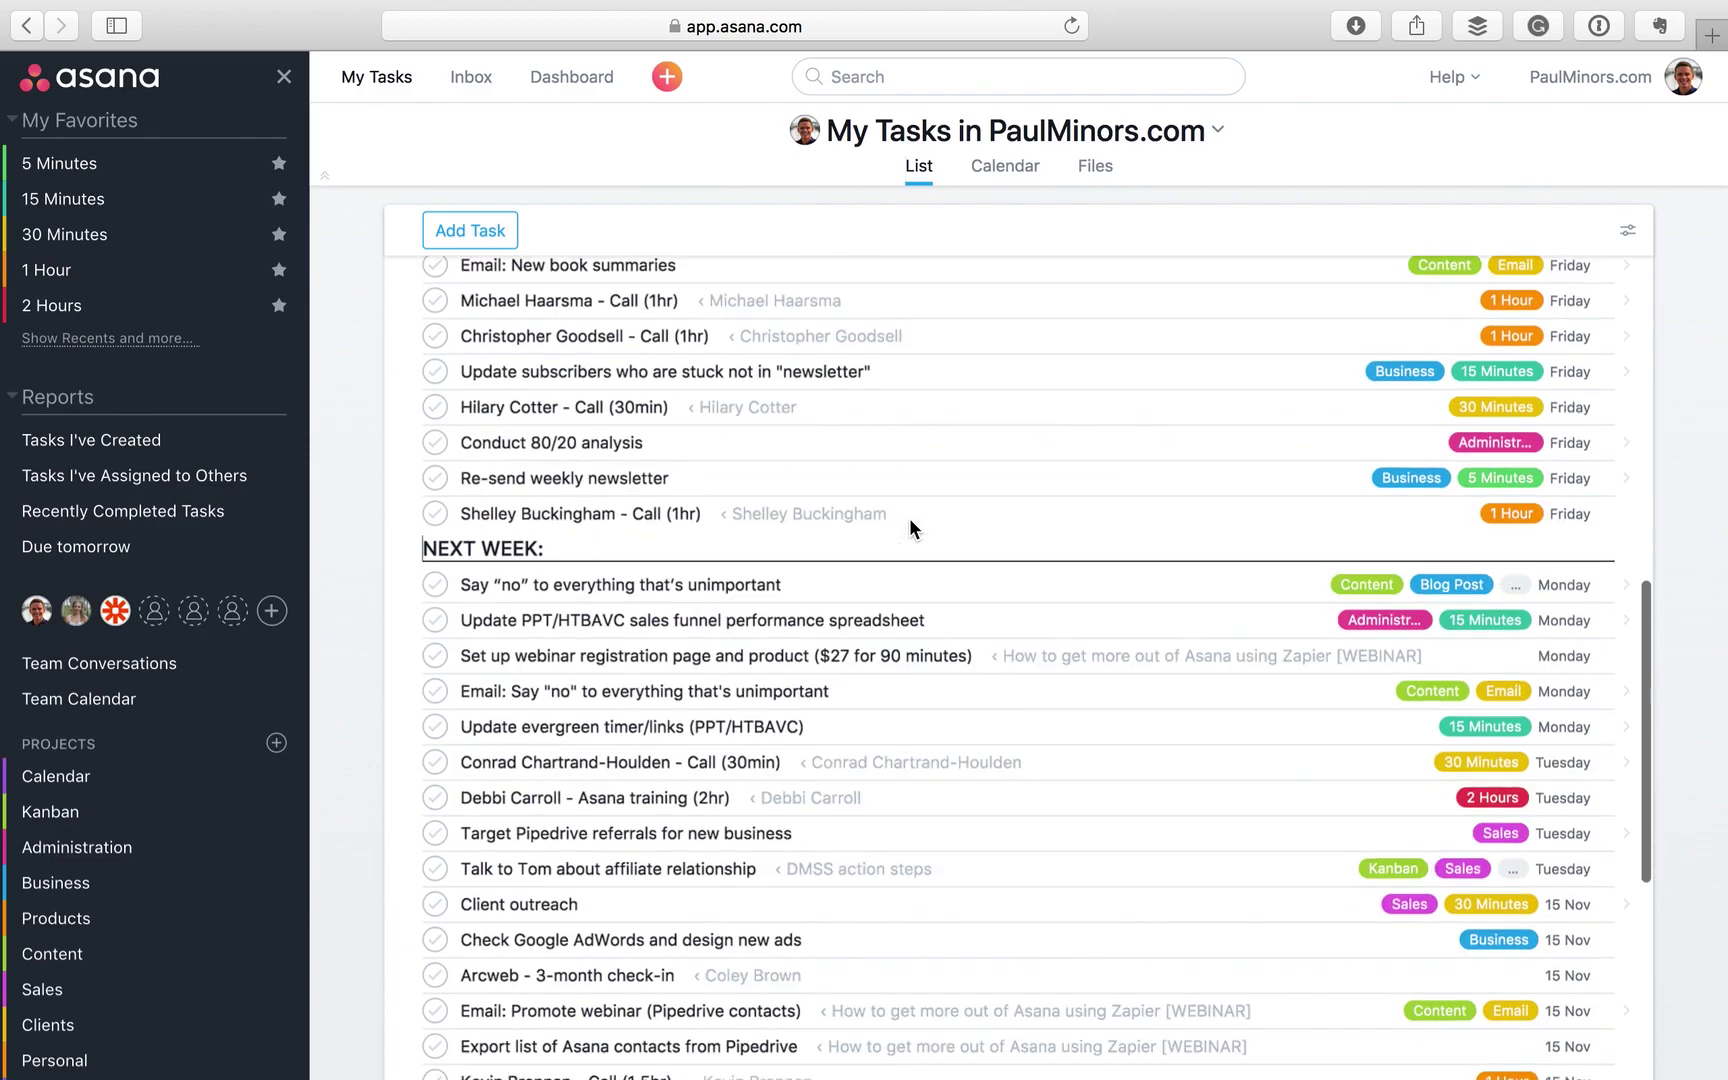
pyautogui.scroll(5, 909, 518)
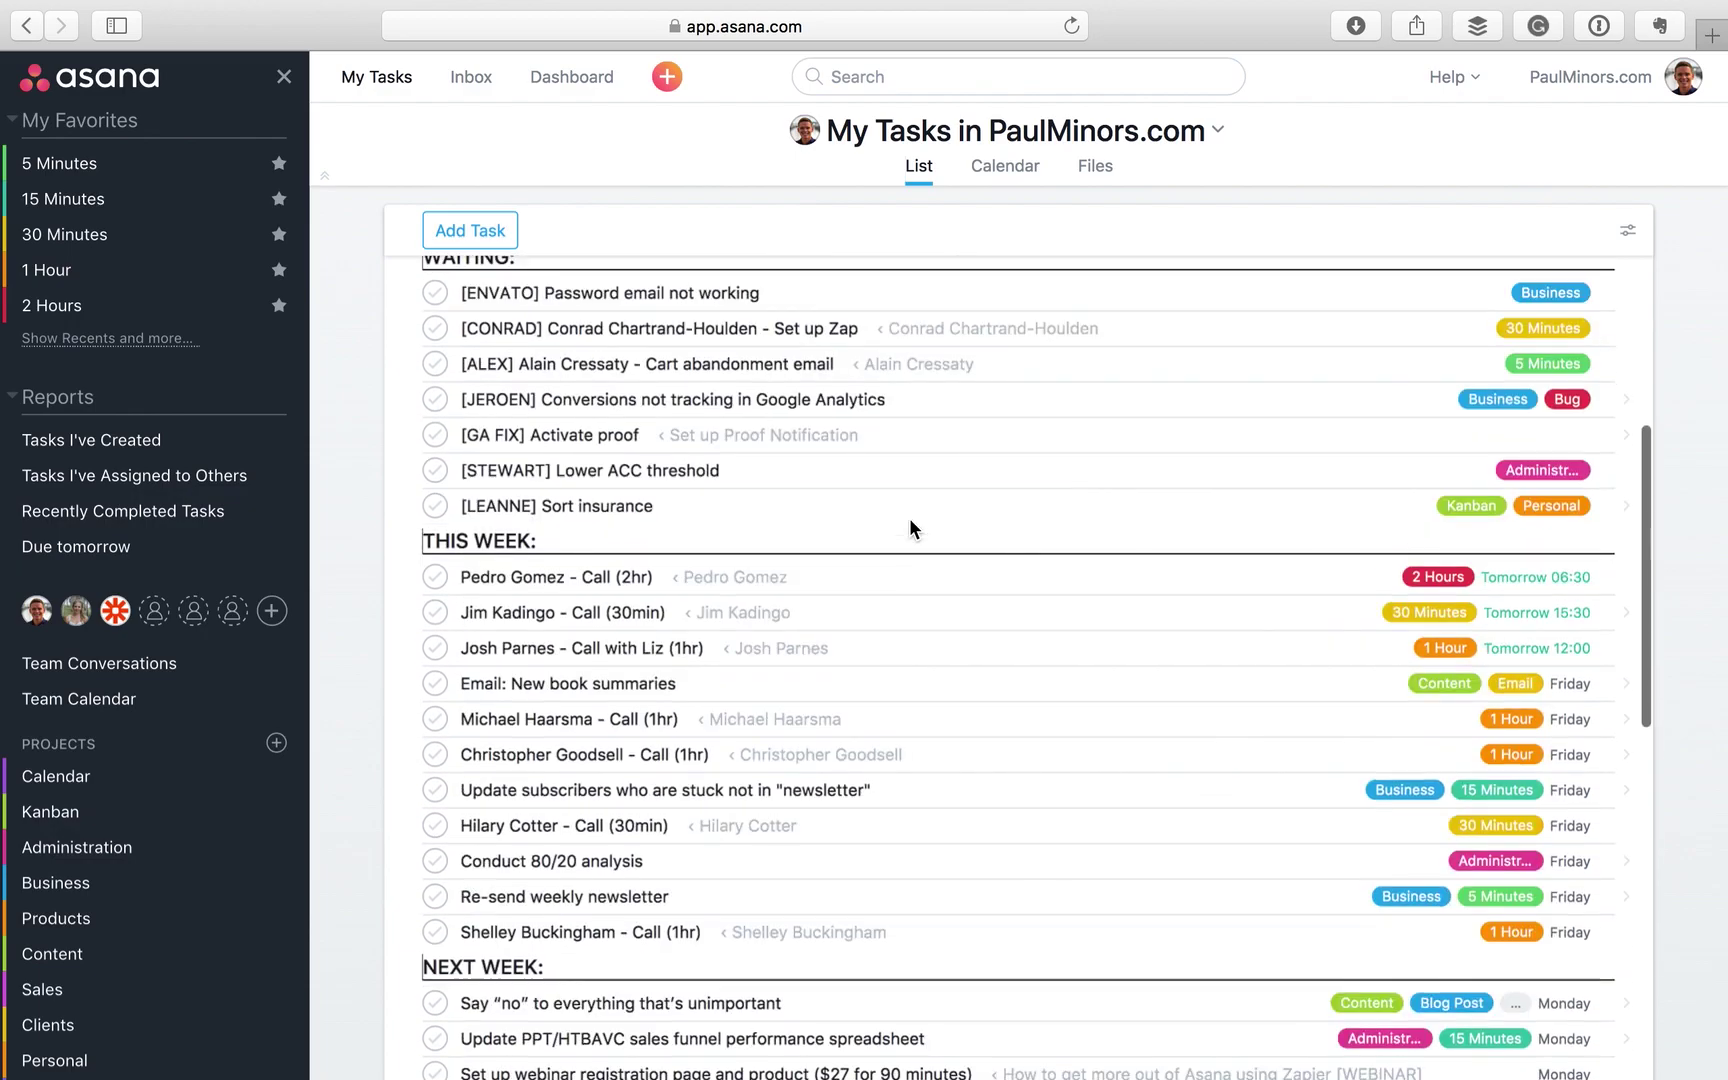
pyautogui.click(1234, 585)
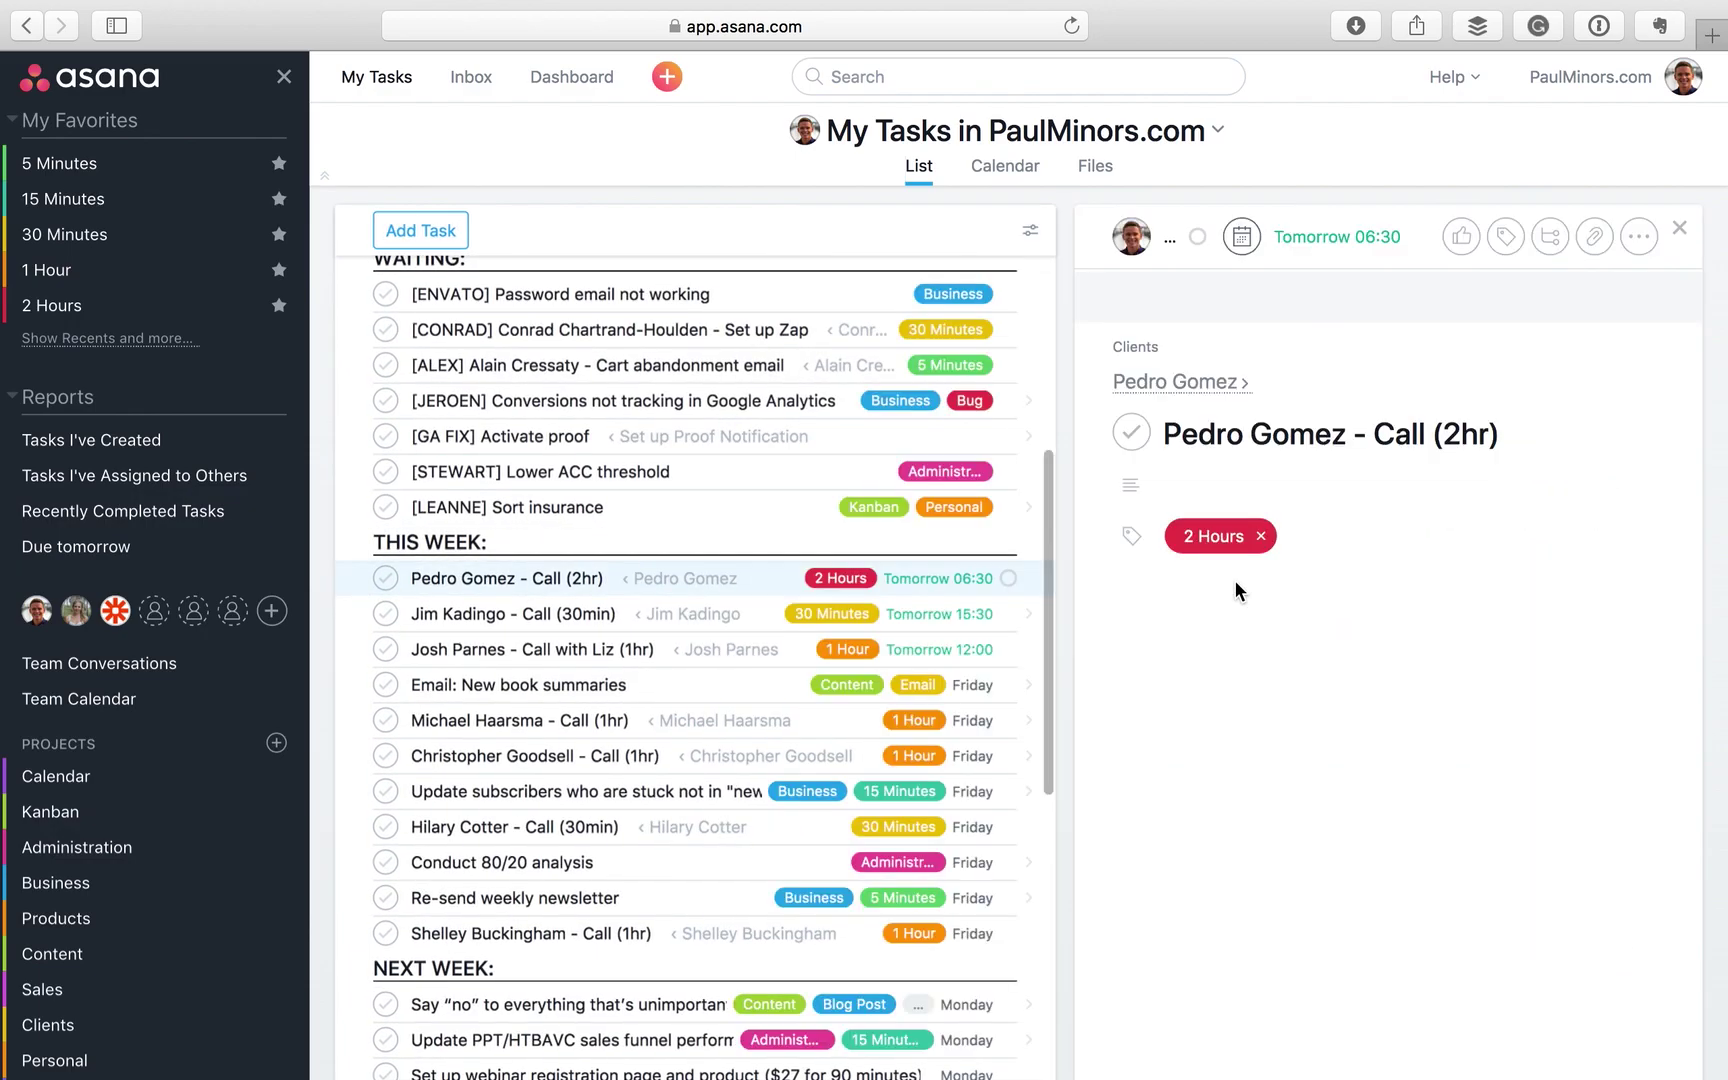
pyautogui.click(706, 605)
pyautogui.scroll(-4, 780, 683)
pyautogui.scroll(-2, 780, 683)
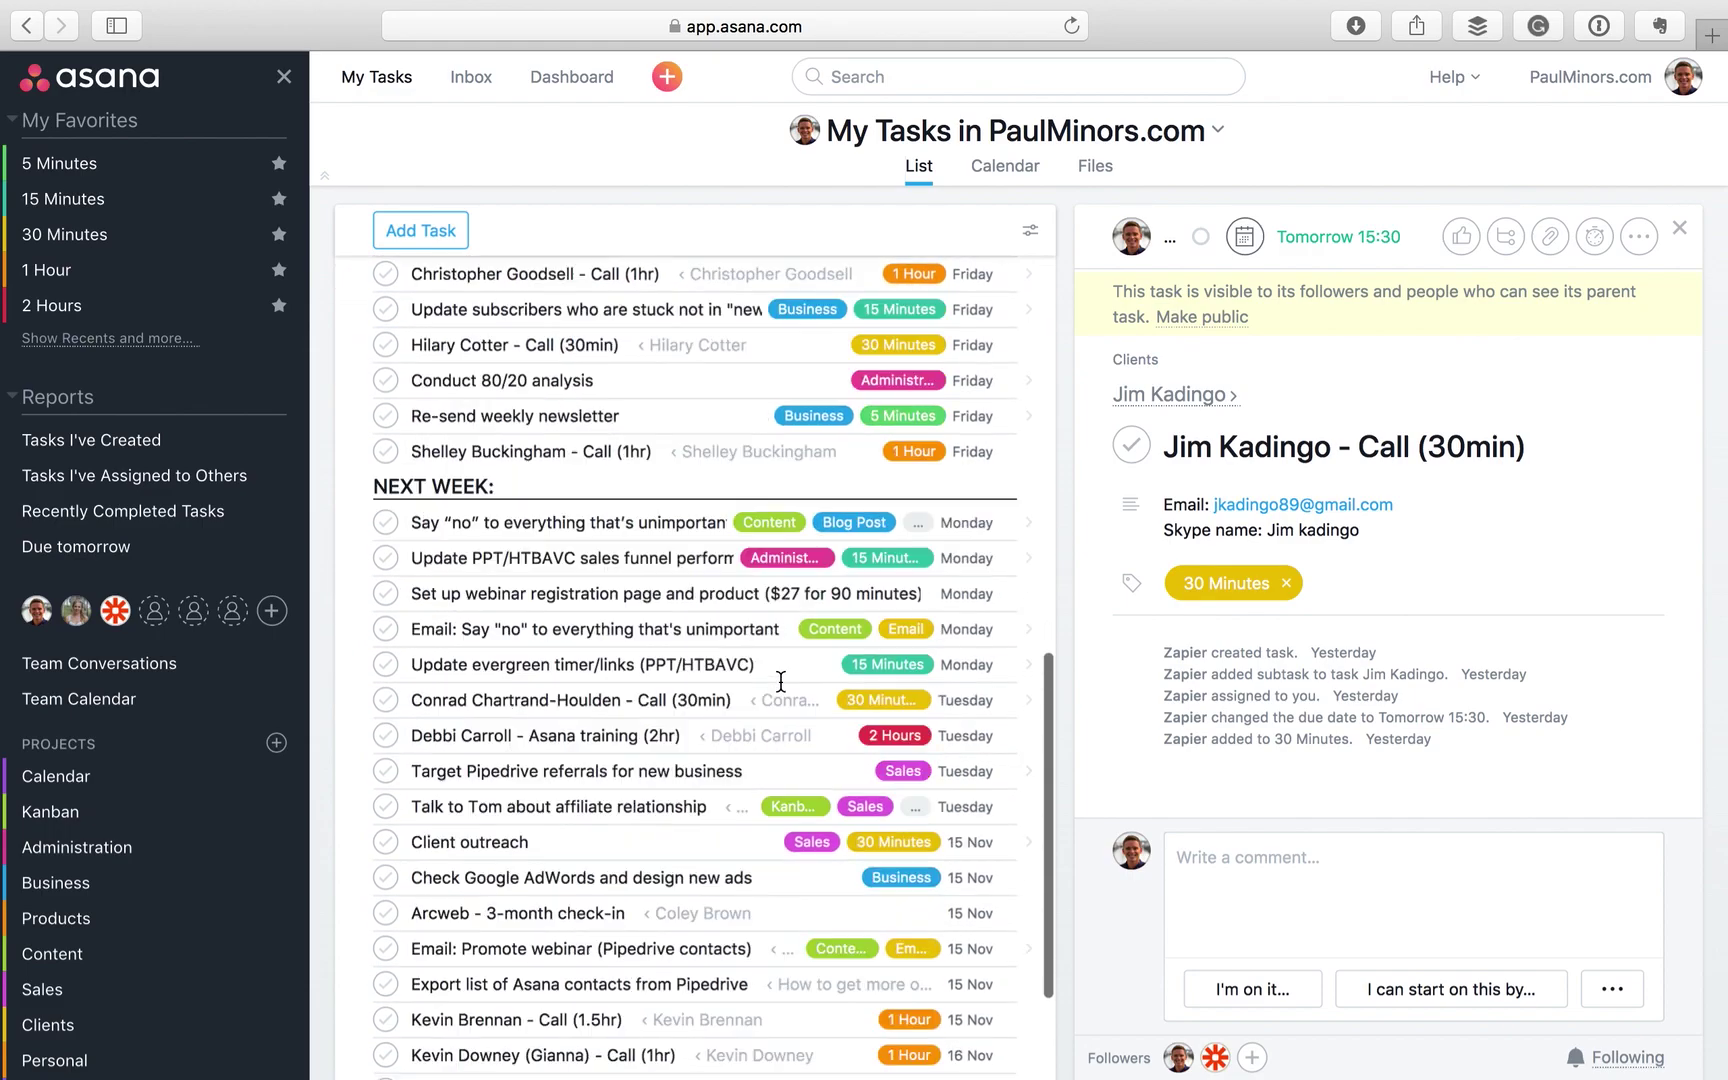
pyautogui.scroll(1, 782, 686)
pyautogui.scroll(-2, 780, 686)
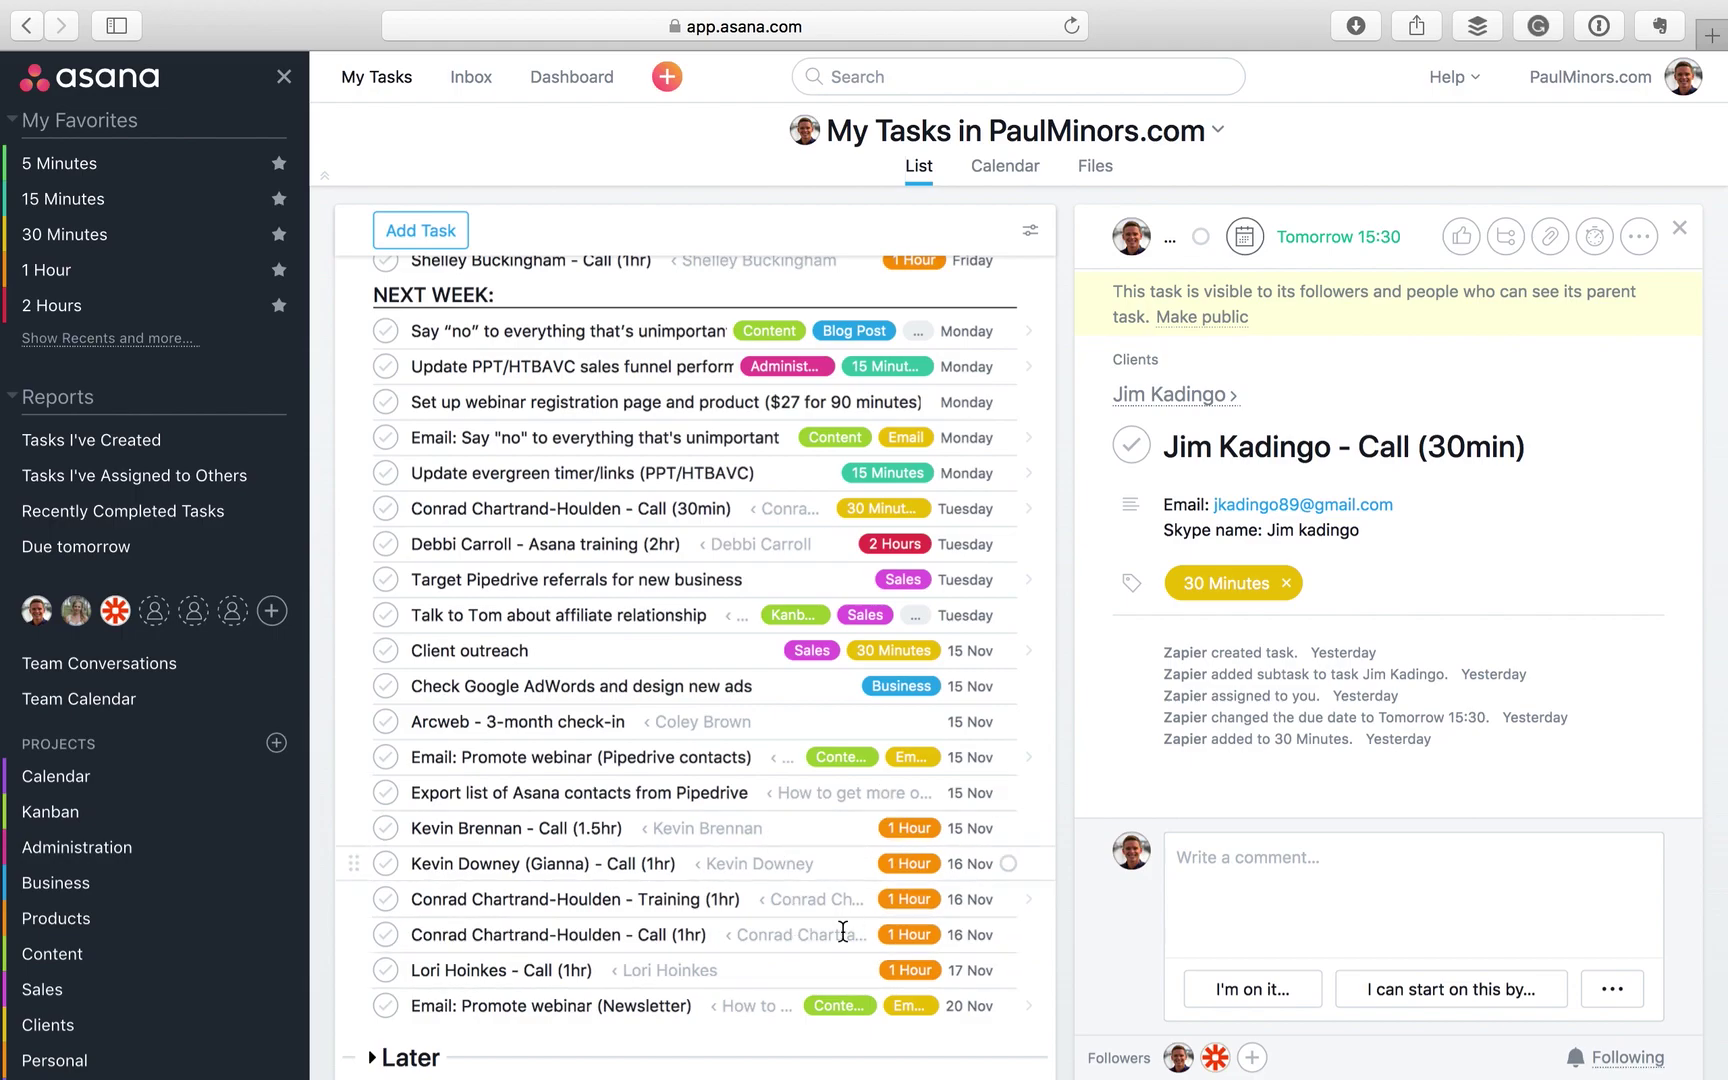
pyautogui.click(900, 830)
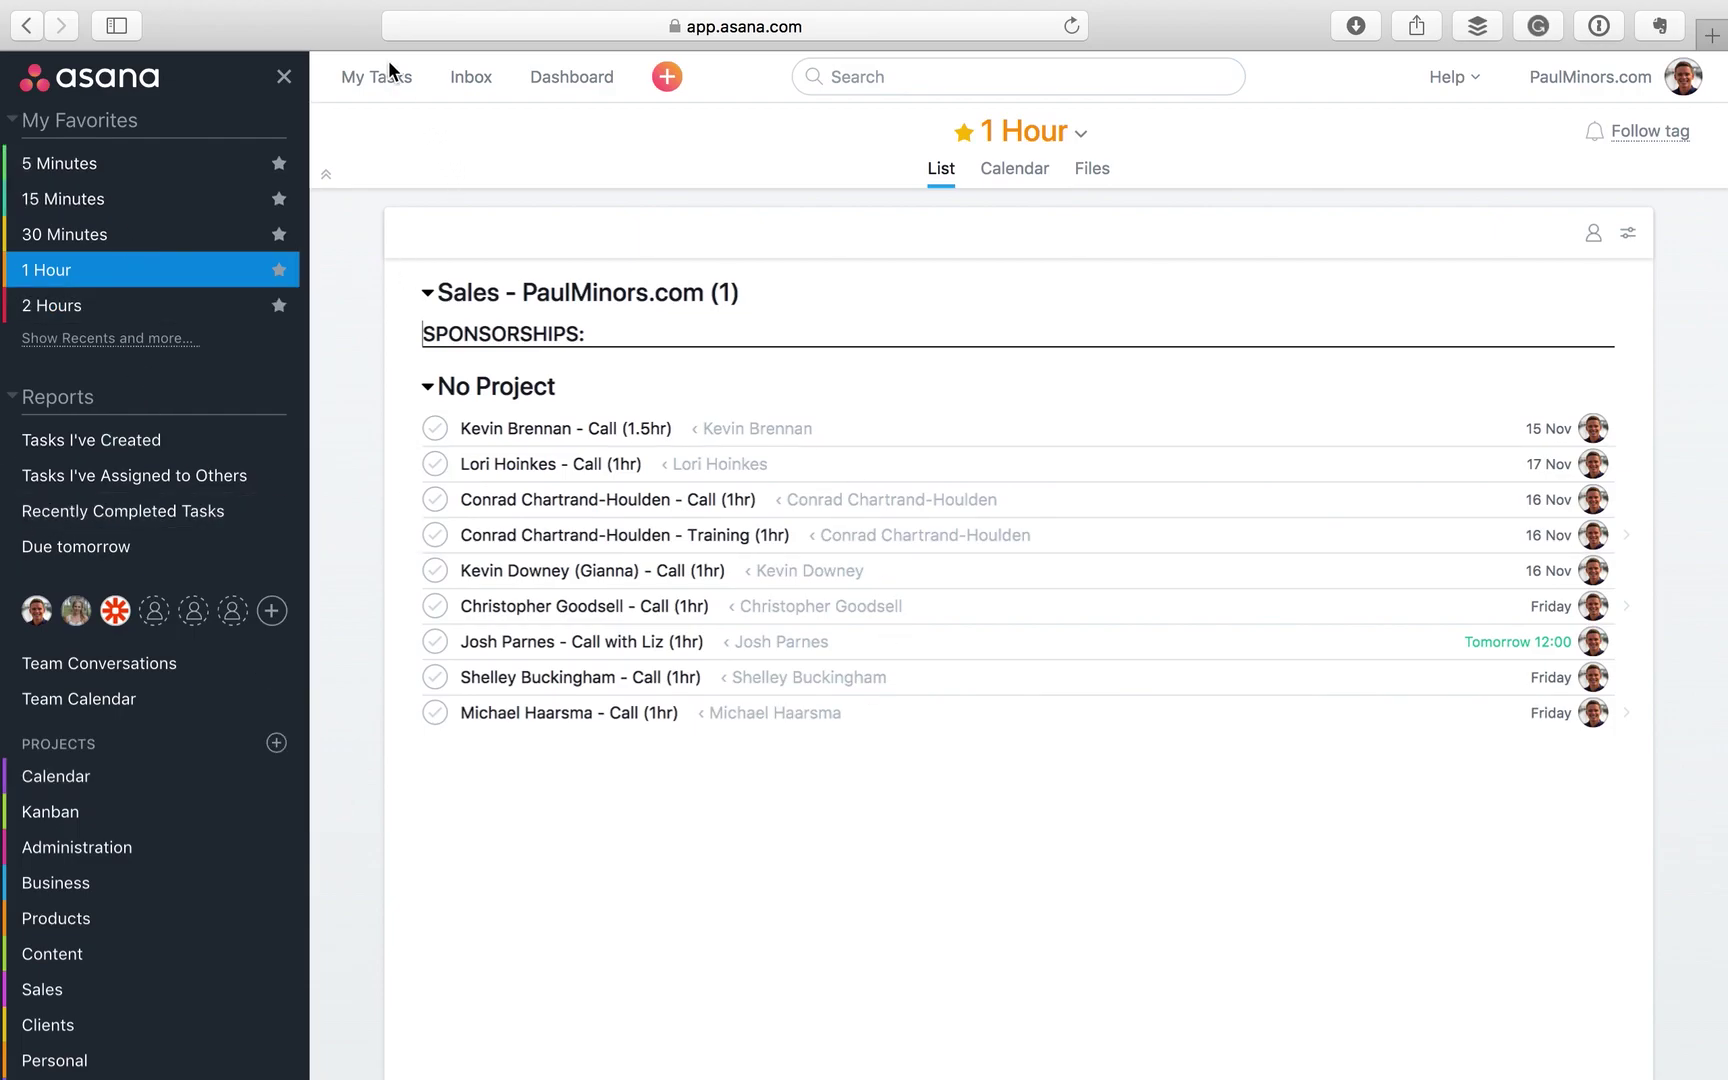
# In Content, open the How to use Asana tags task and browse its Status options without changing them
pyautogui.click(100, 955)
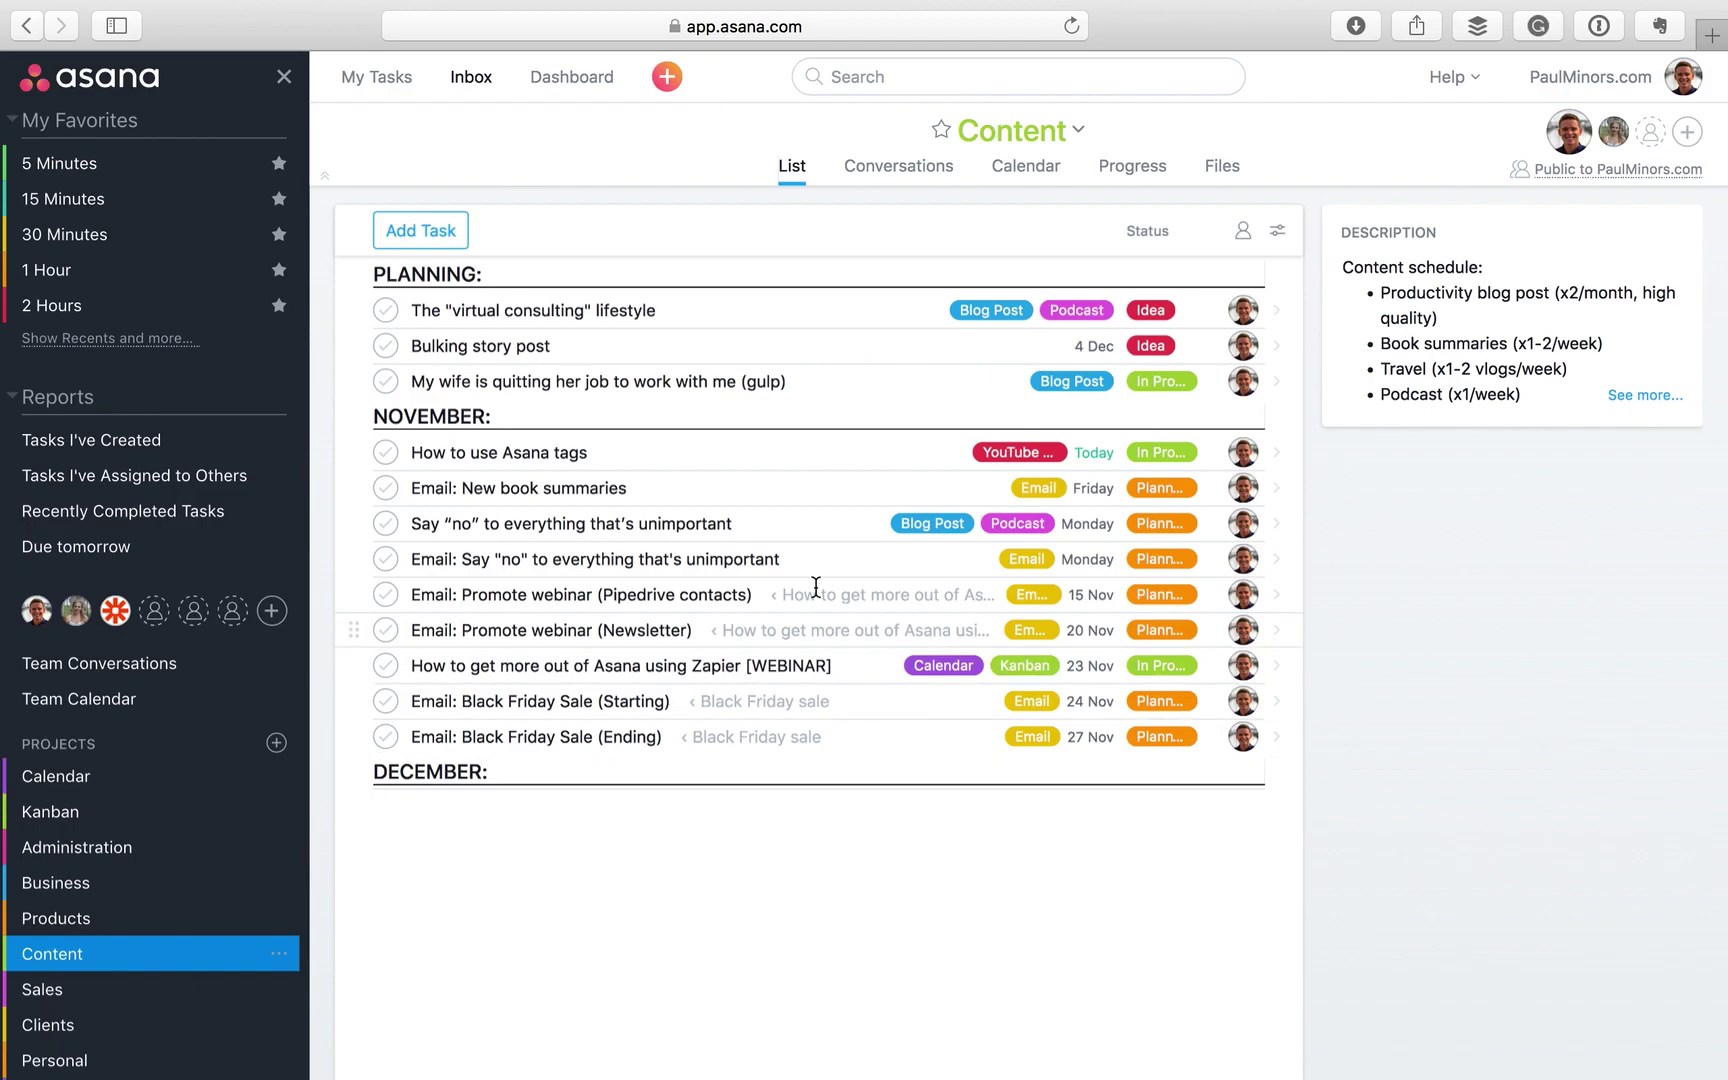
pyautogui.click(743, 457)
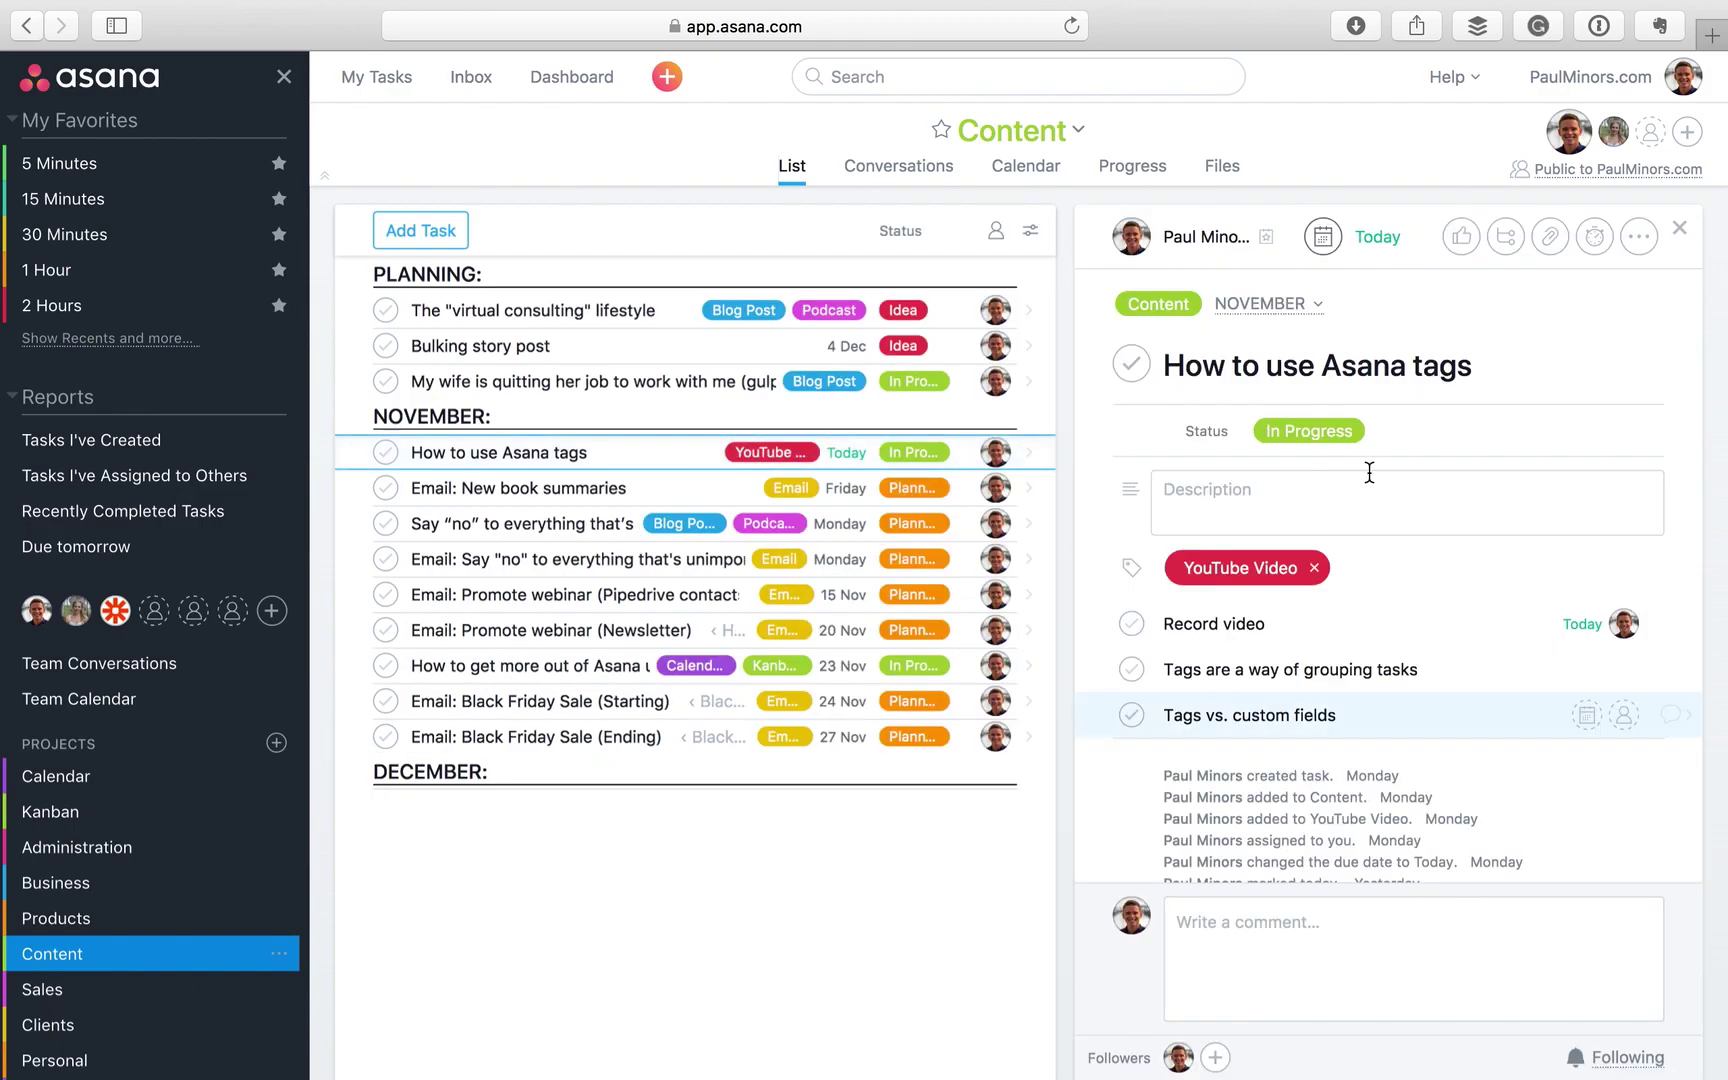
pyautogui.click(1335, 432)
pyautogui.scroll(-3, 1385, 541)
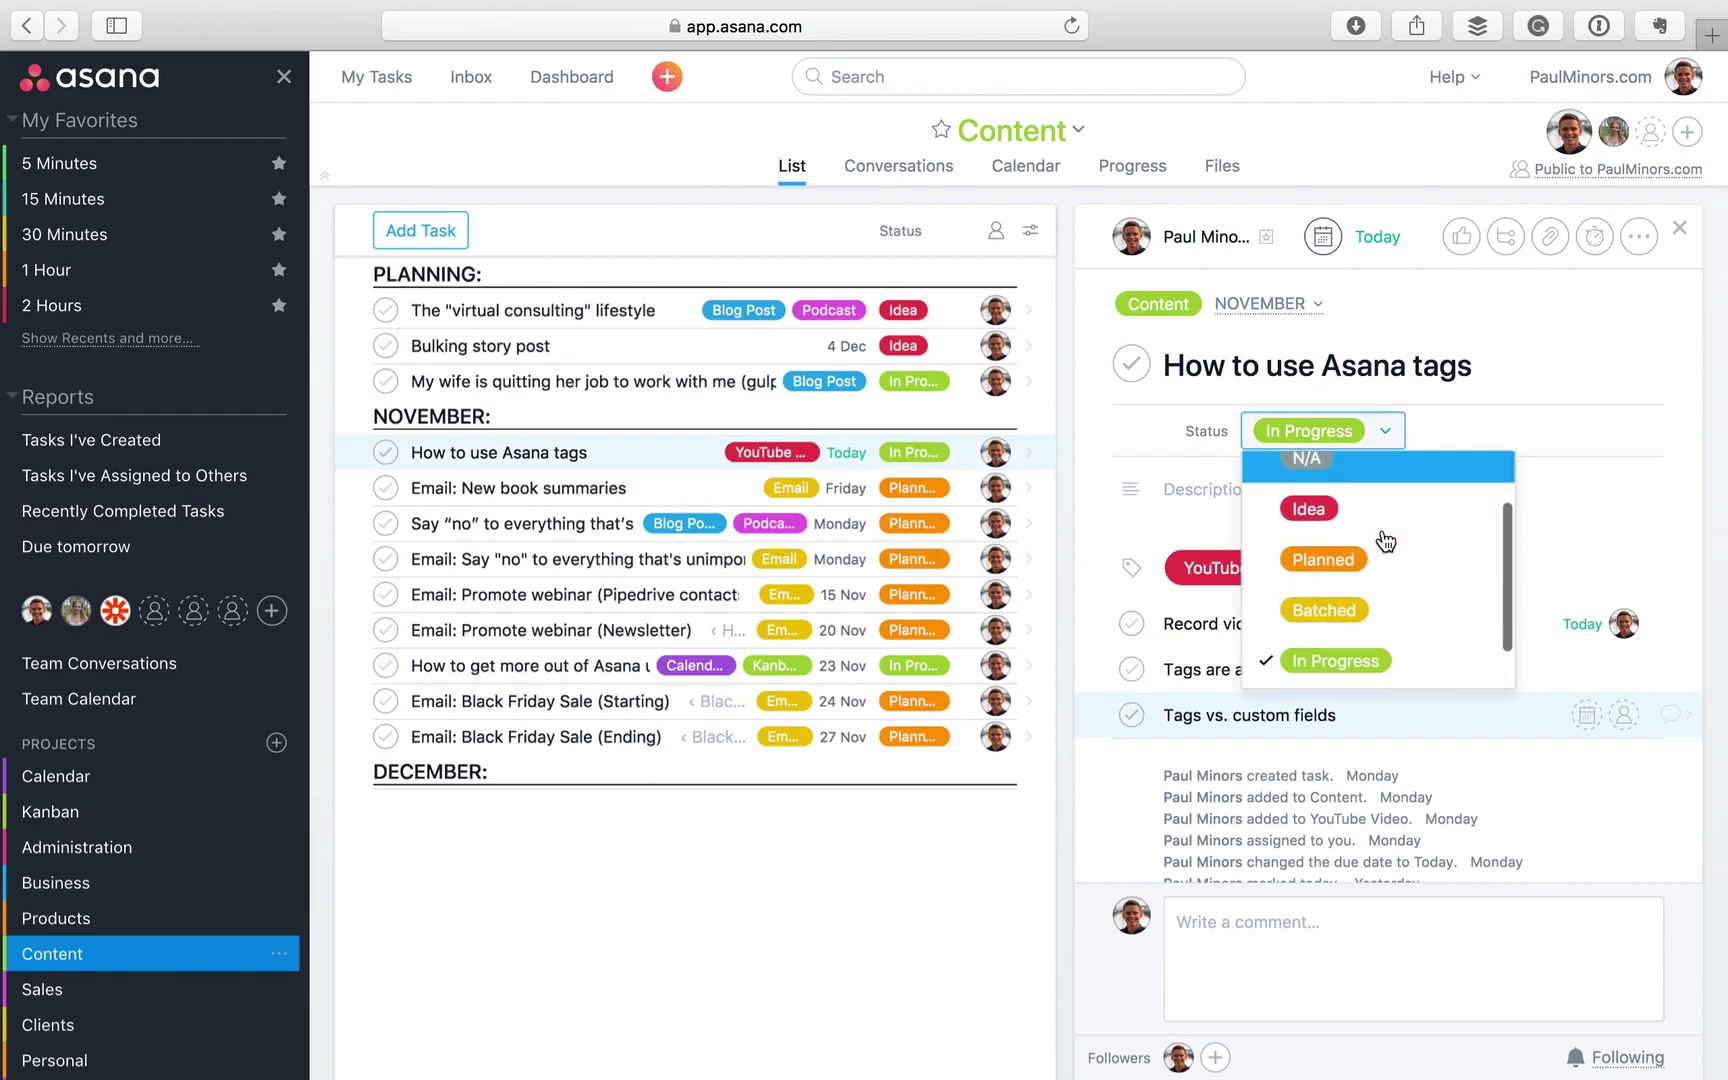
pyautogui.scroll(2, 1385, 541)
pyautogui.scroll(-2, 1385, 541)
pyautogui.scroll(3, 1385, 541)
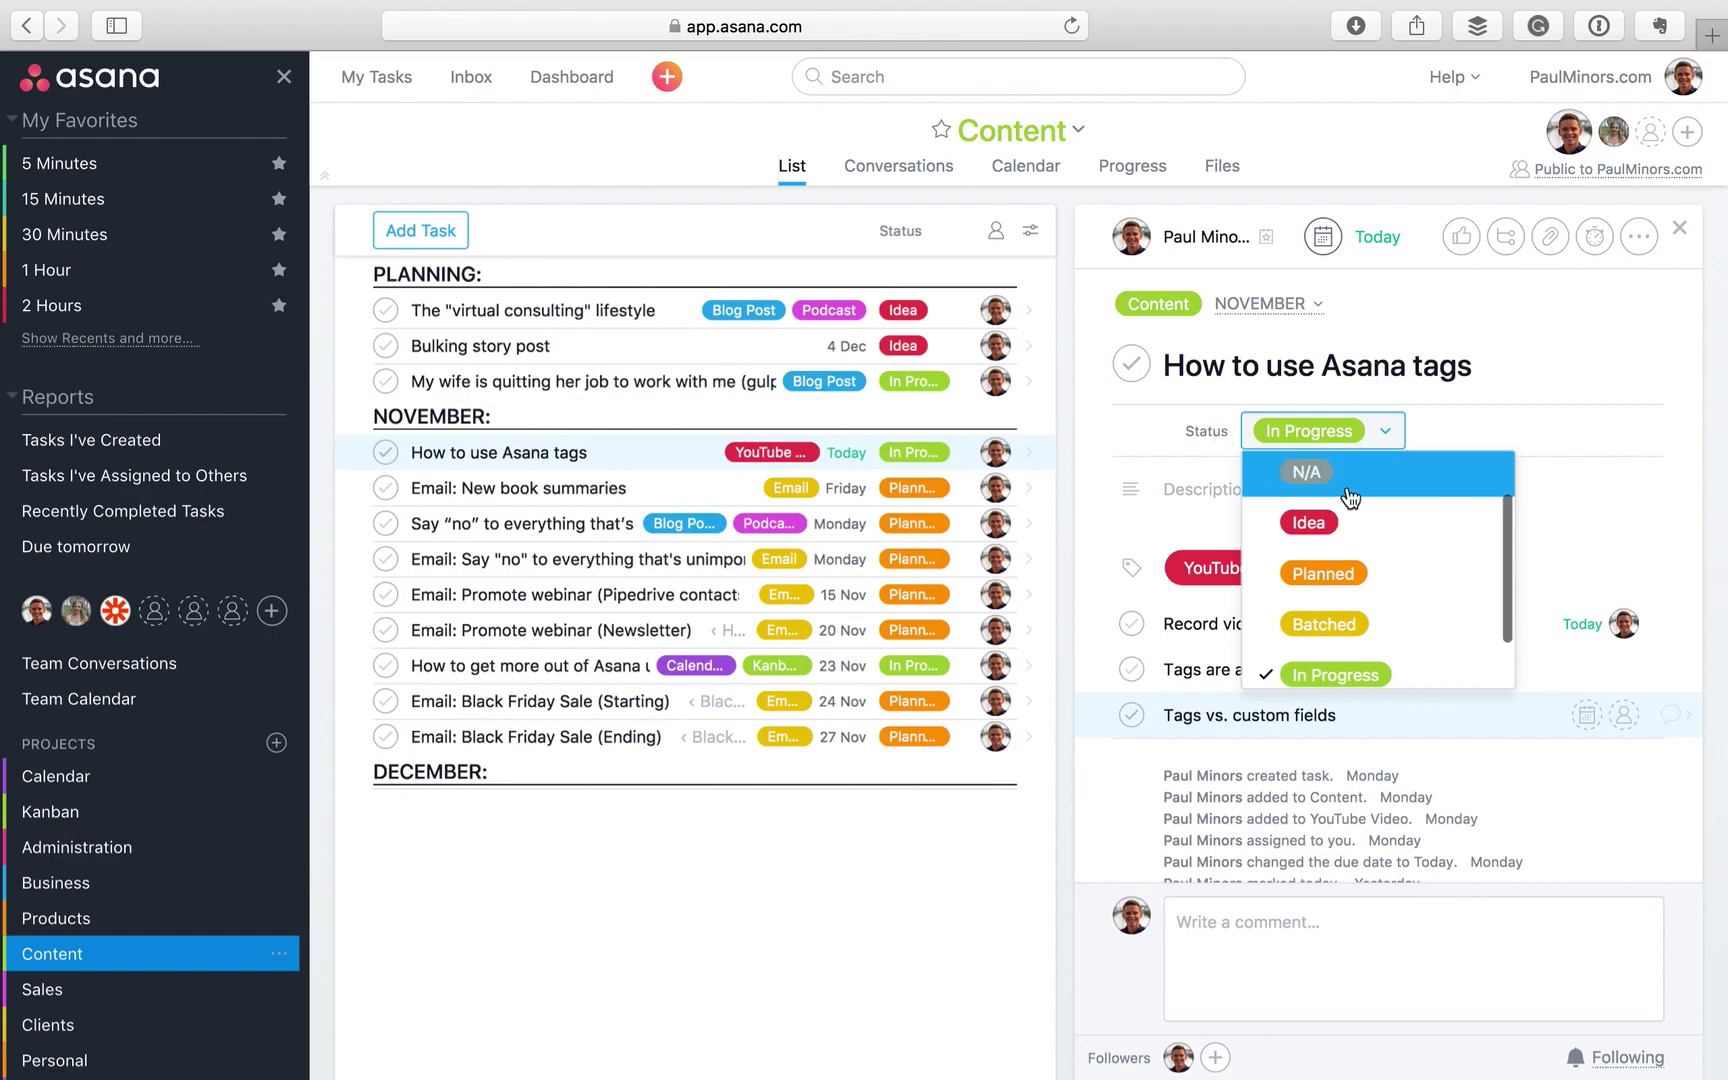
pyautogui.scroll(-2, 1368, 600)
pyautogui.scroll(2, 1372, 612)
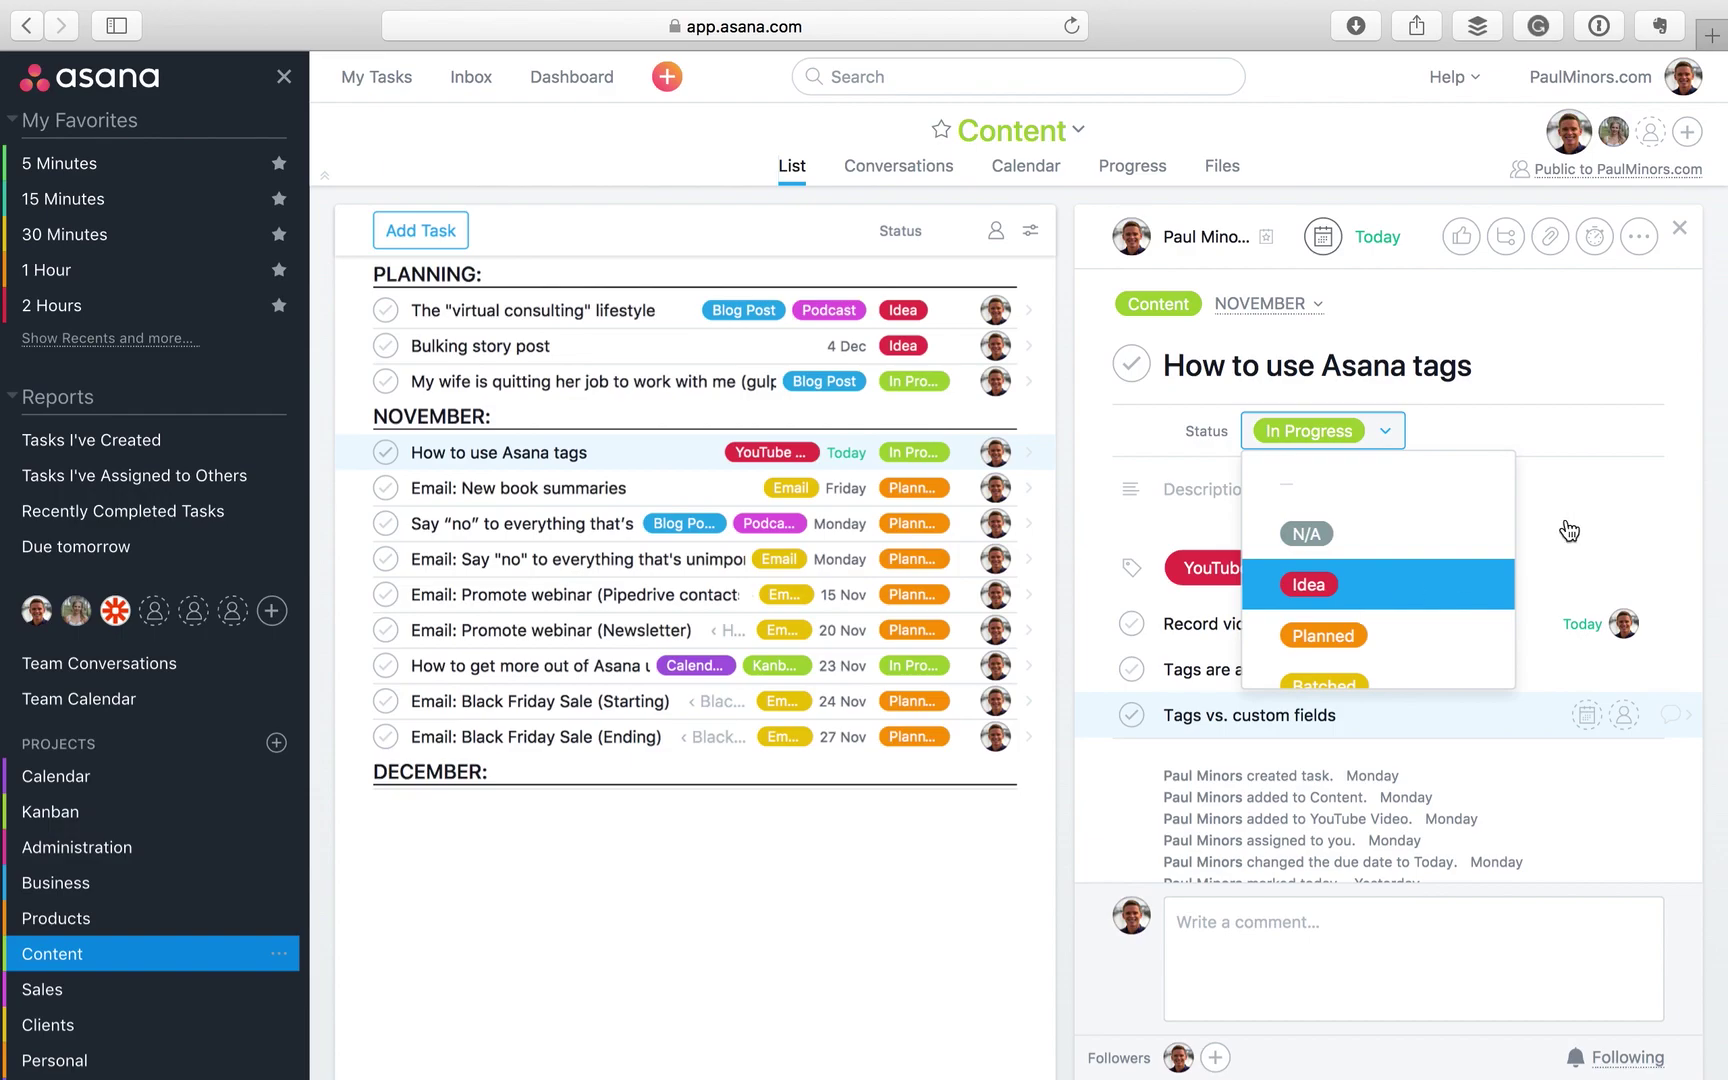
pyautogui.click(1648, 443)
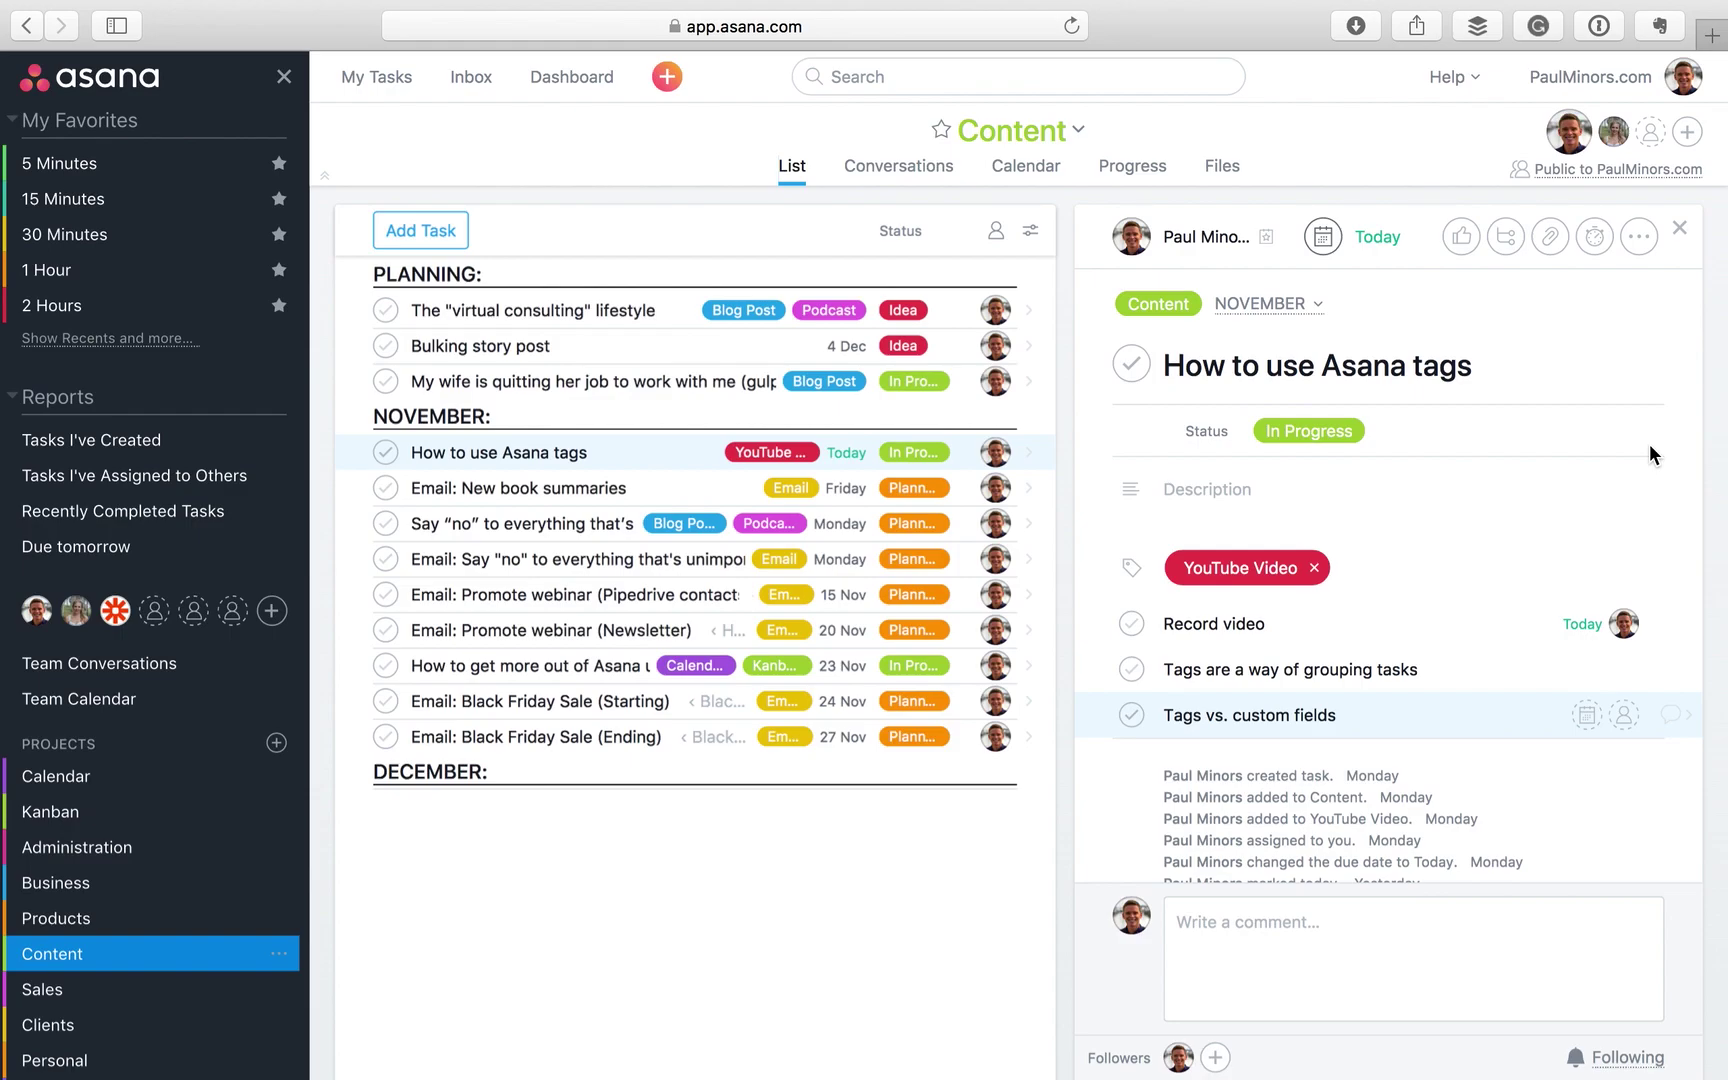
# Set the task's Status to Batched, revert it to In Progress, then open the Say "no" task
pyautogui.click(1348, 438)
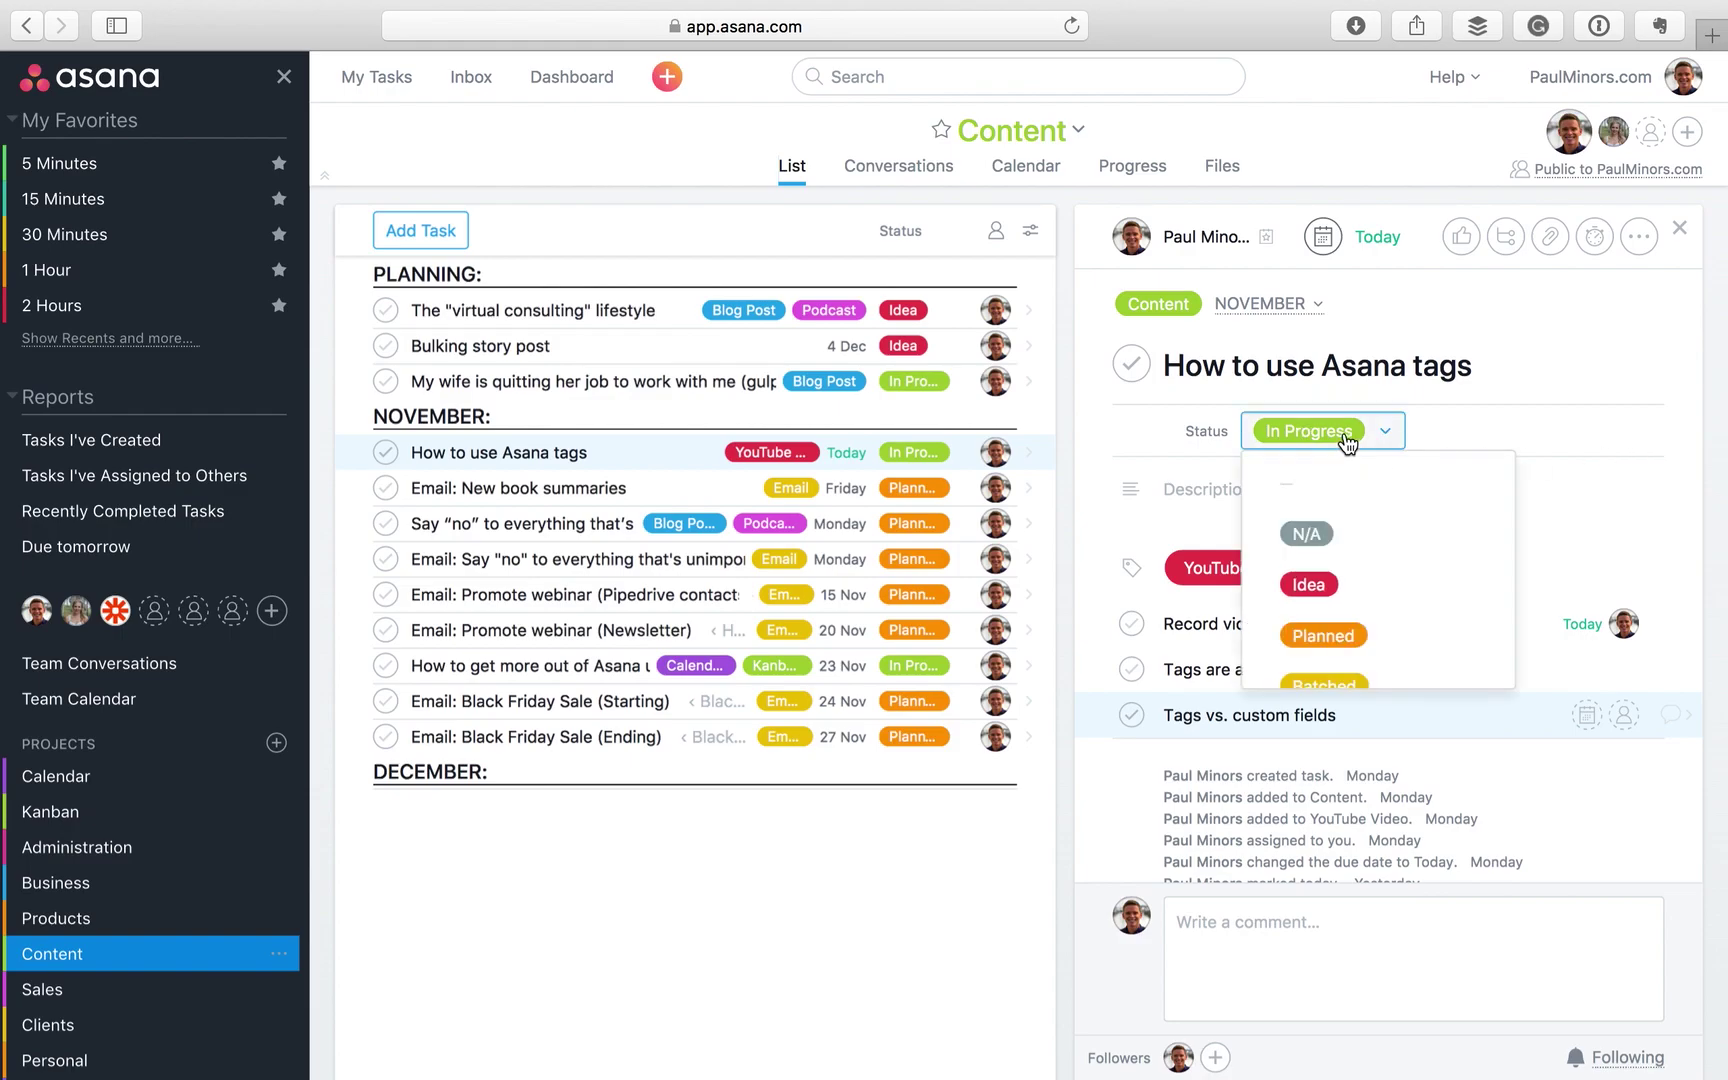
pyautogui.scroll(-2, 1360, 485)
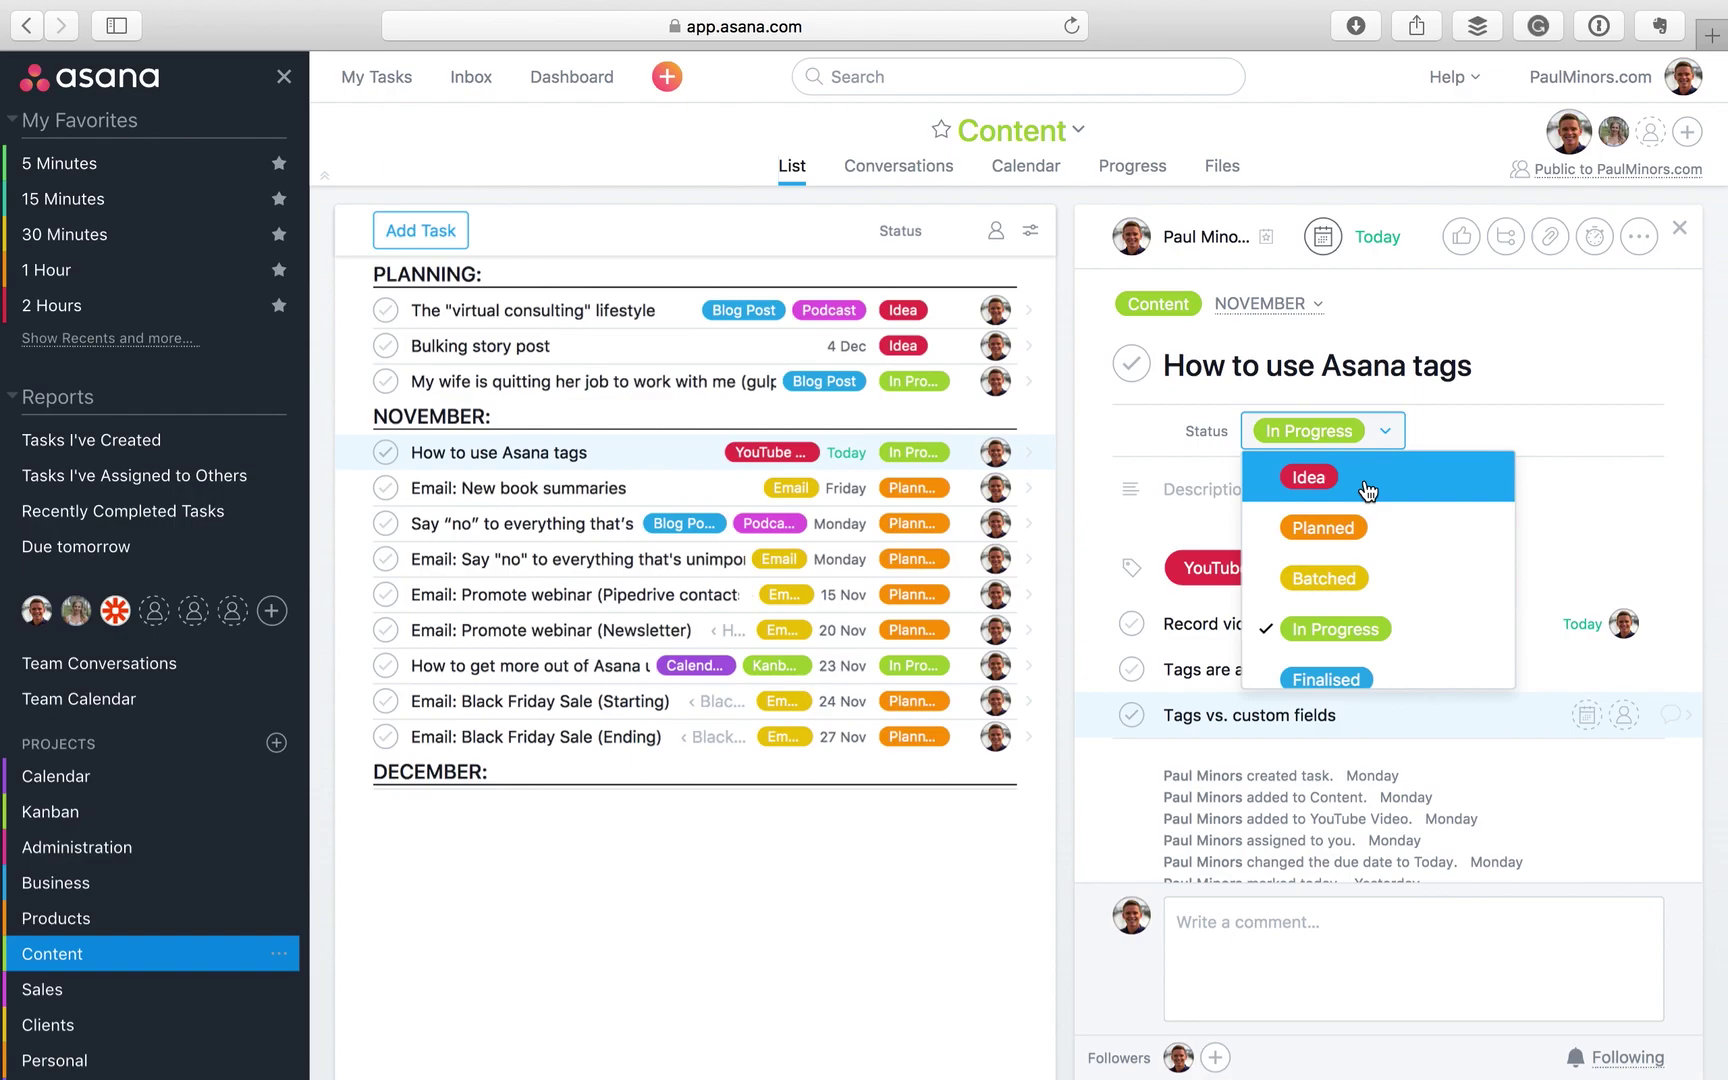
pyautogui.scroll(-1, 1358, 605)
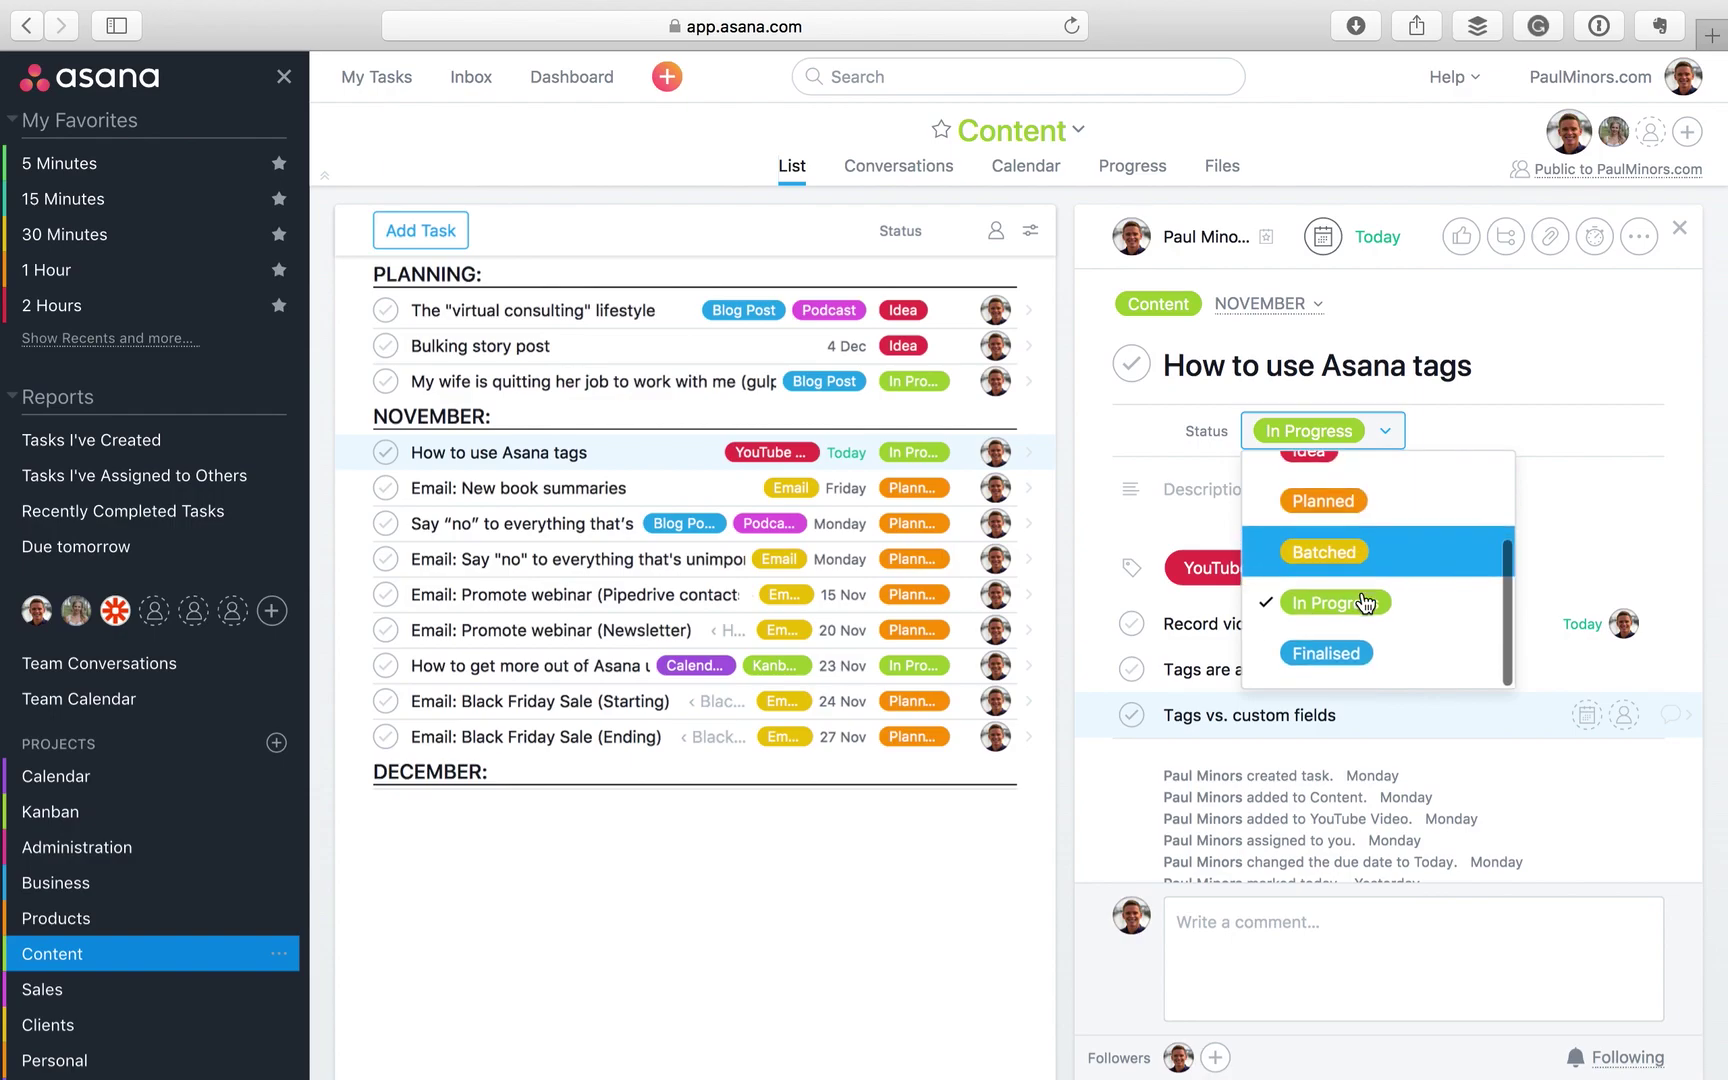
pyautogui.click(1335, 556)
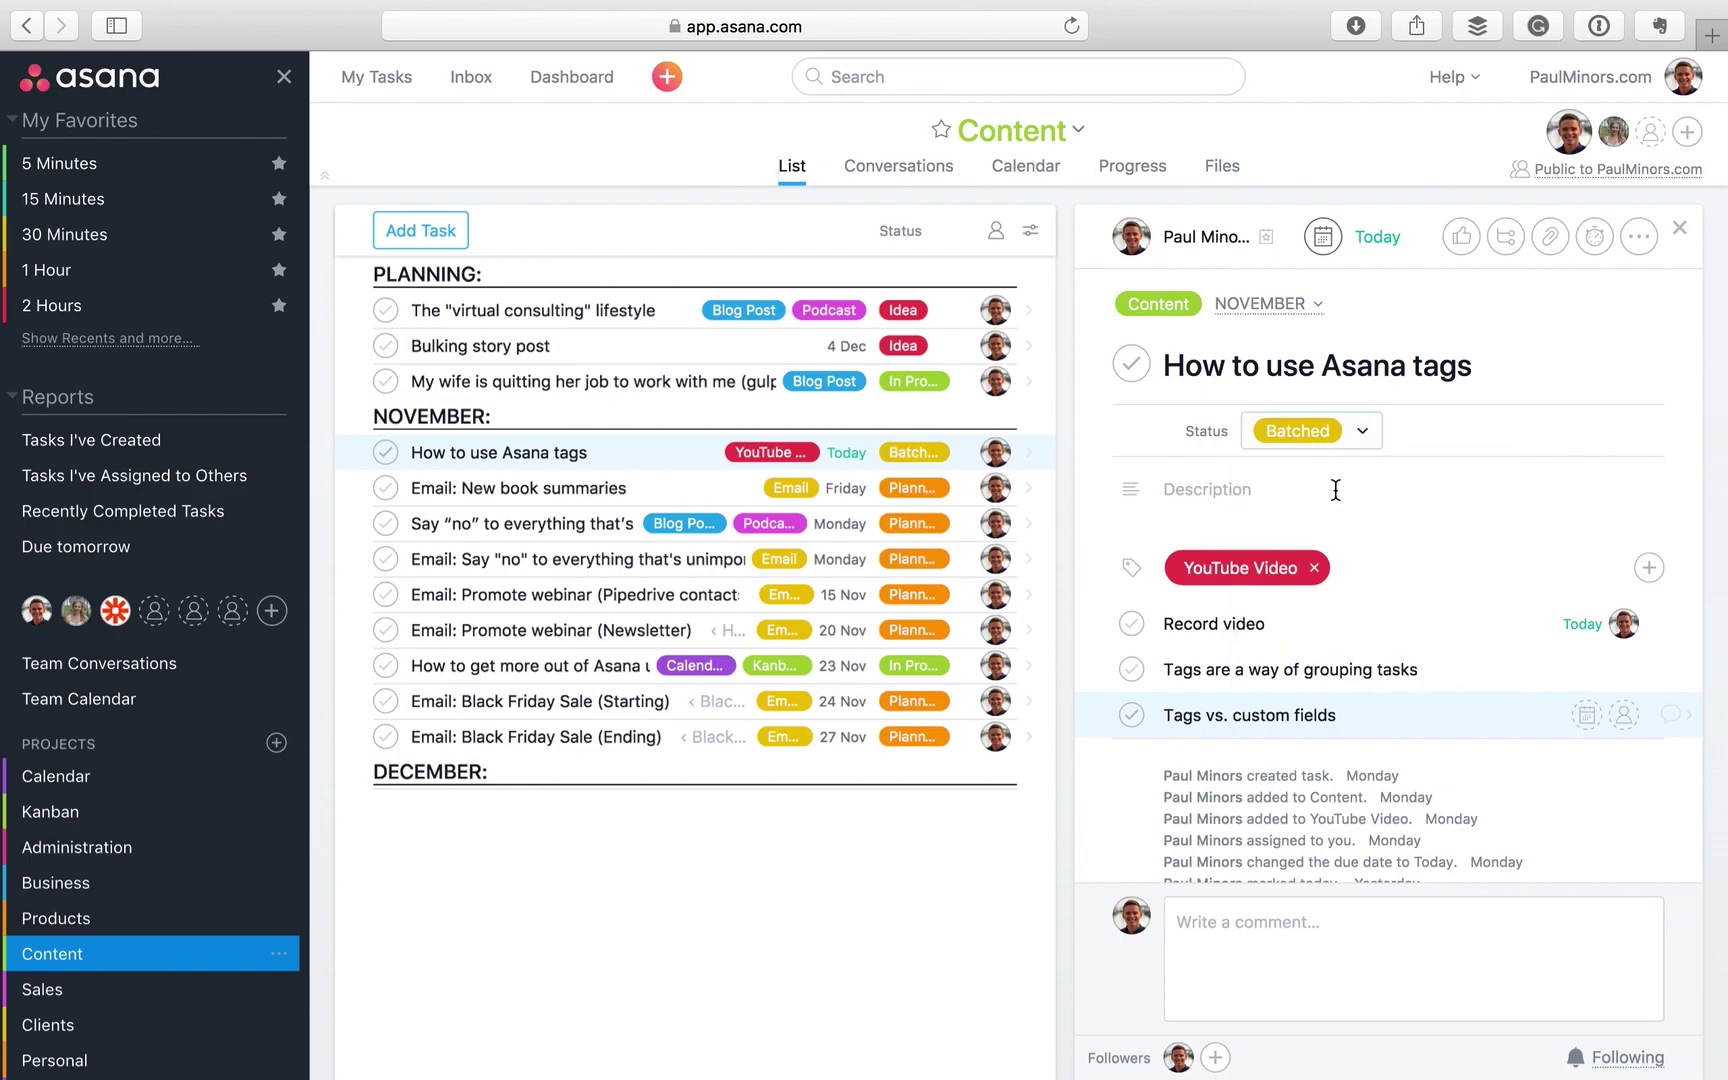
pyautogui.click(1332, 445)
pyautogui.scroll(-2, 1333, 600)
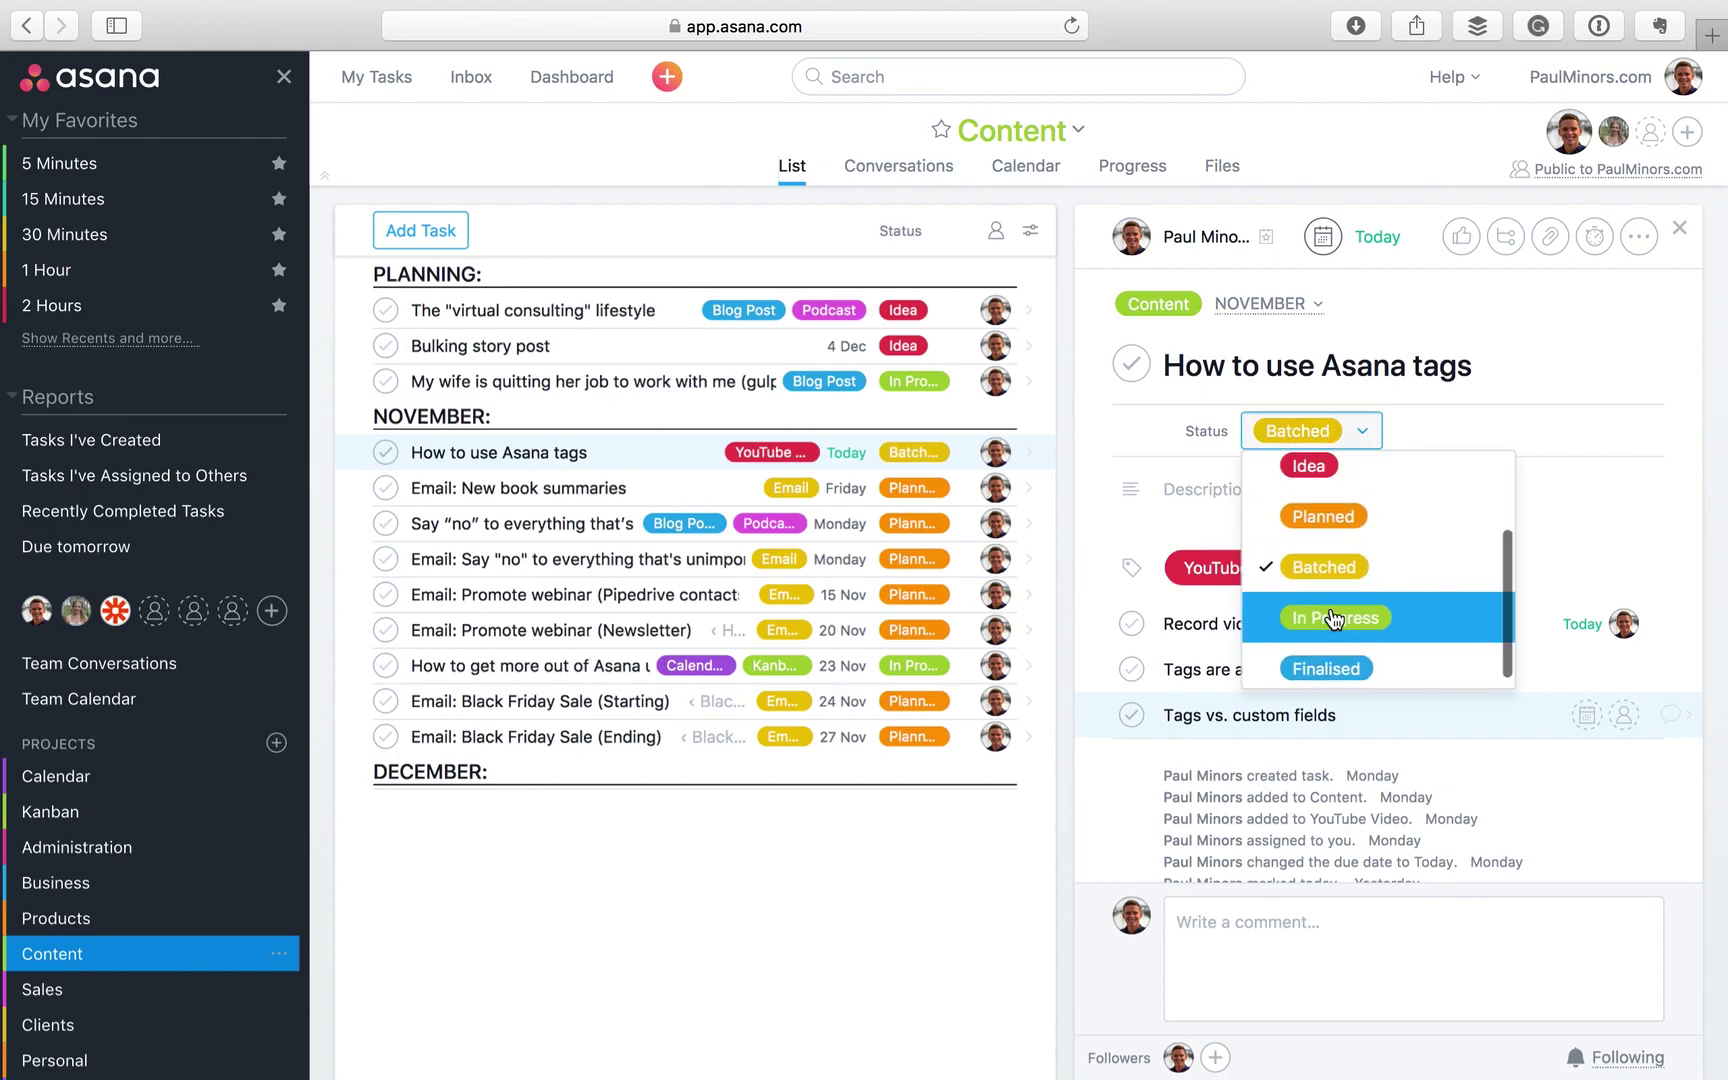
pyautogui.click(1331, 612)
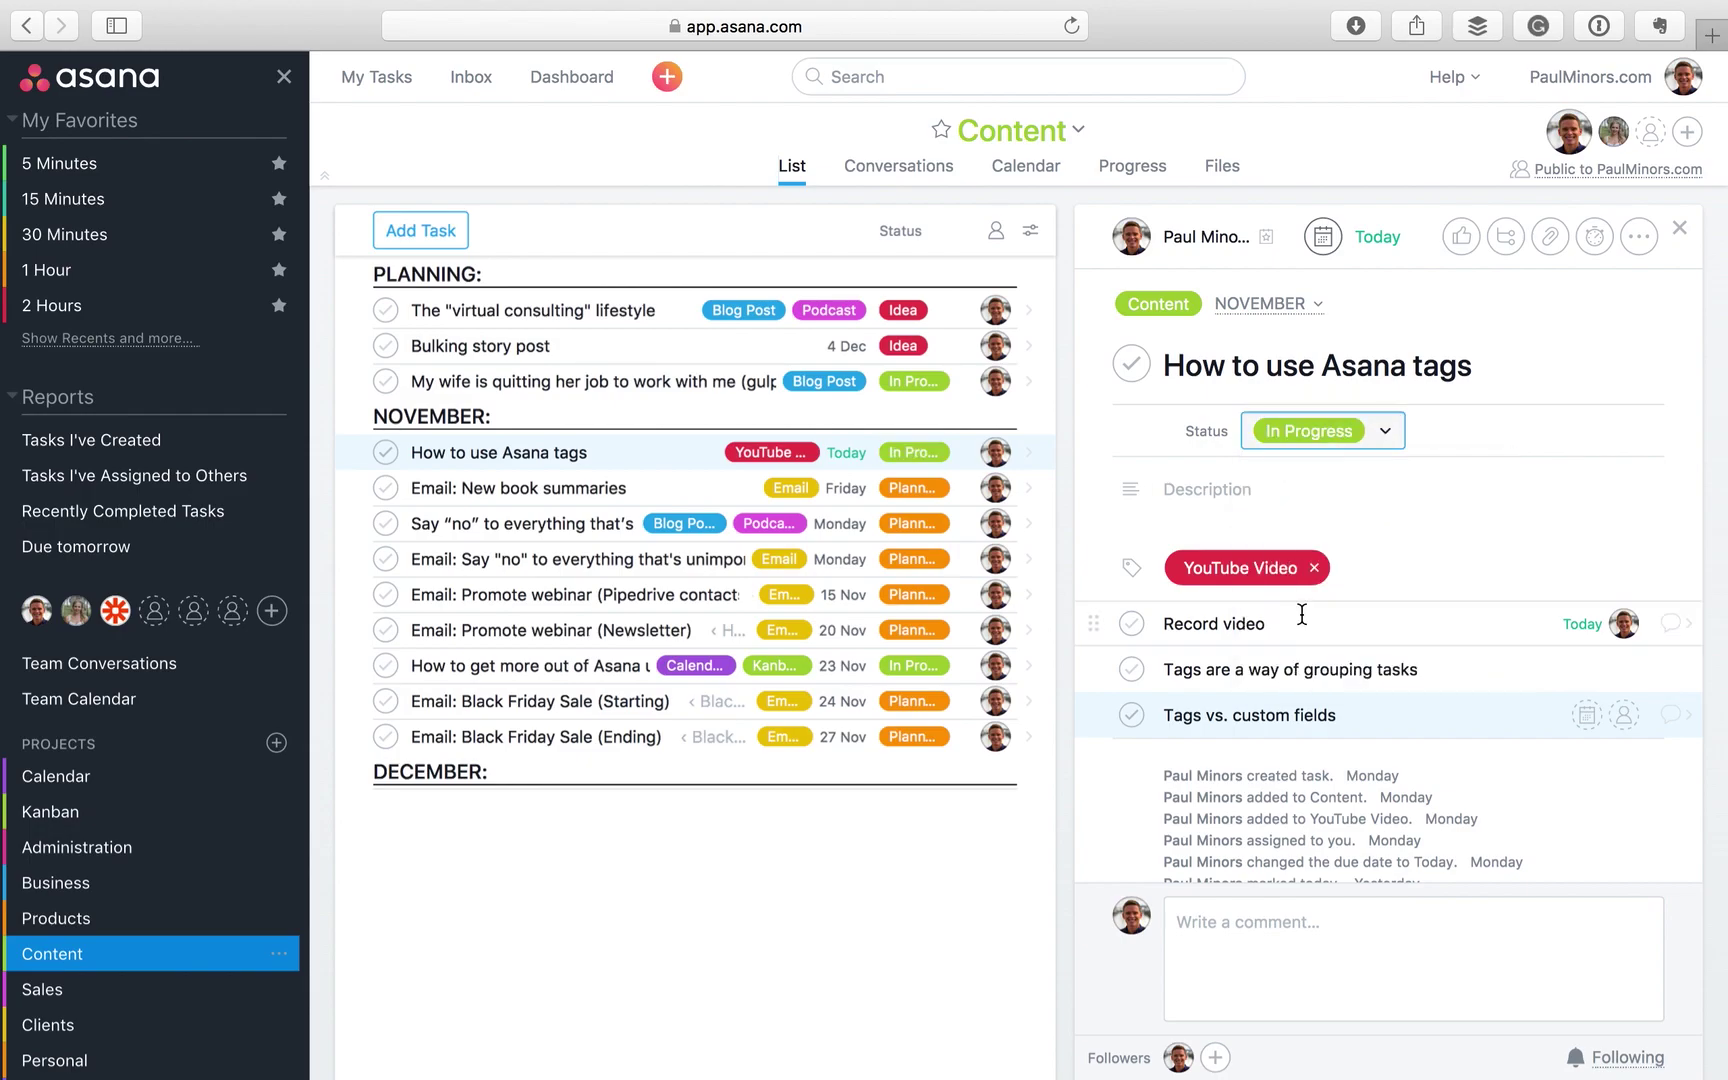
pyautogui.click(580, 490)
pyautogui.click(585, 524)
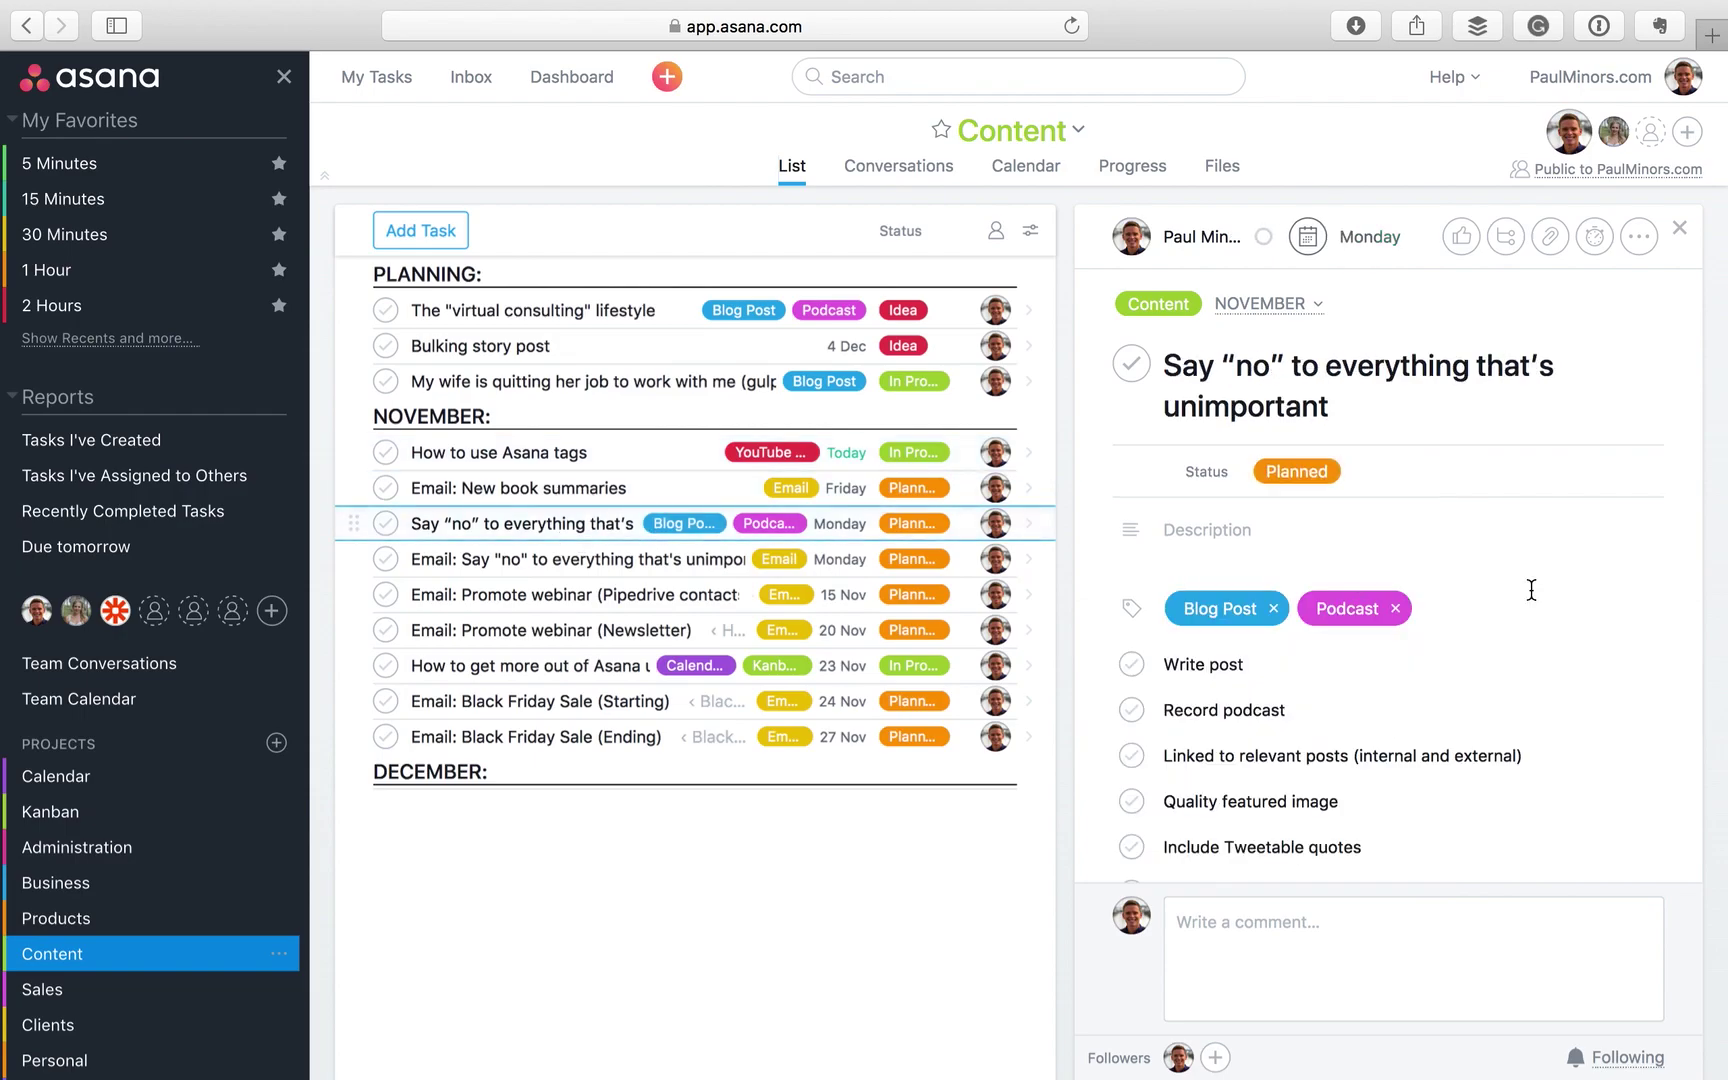